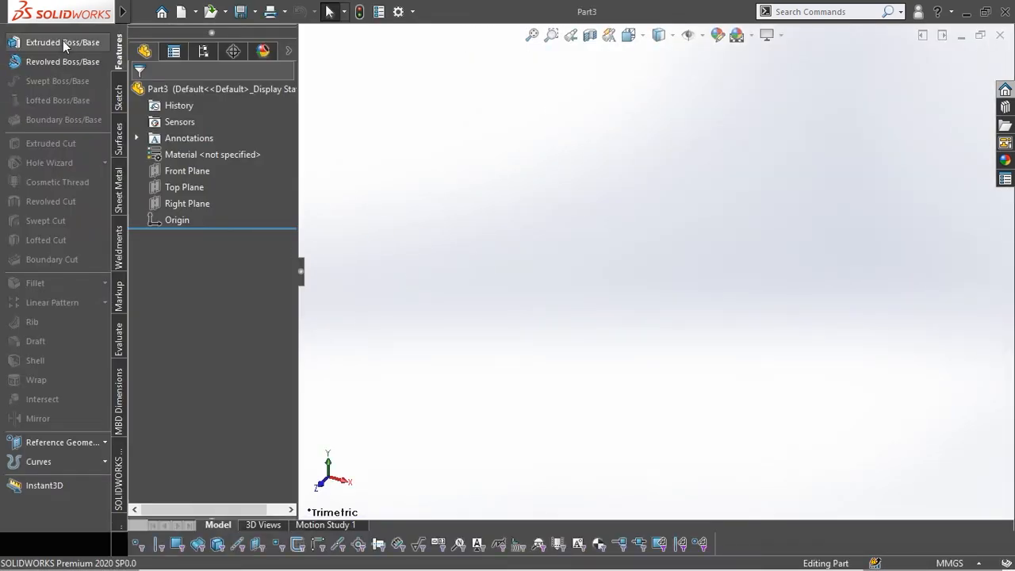
# Start an extruded boss on the Front Plane and sketch two concentric circles, about 15 mm and 51 mm in diameter, beside the origin.
pyautogui.click(63, 42)
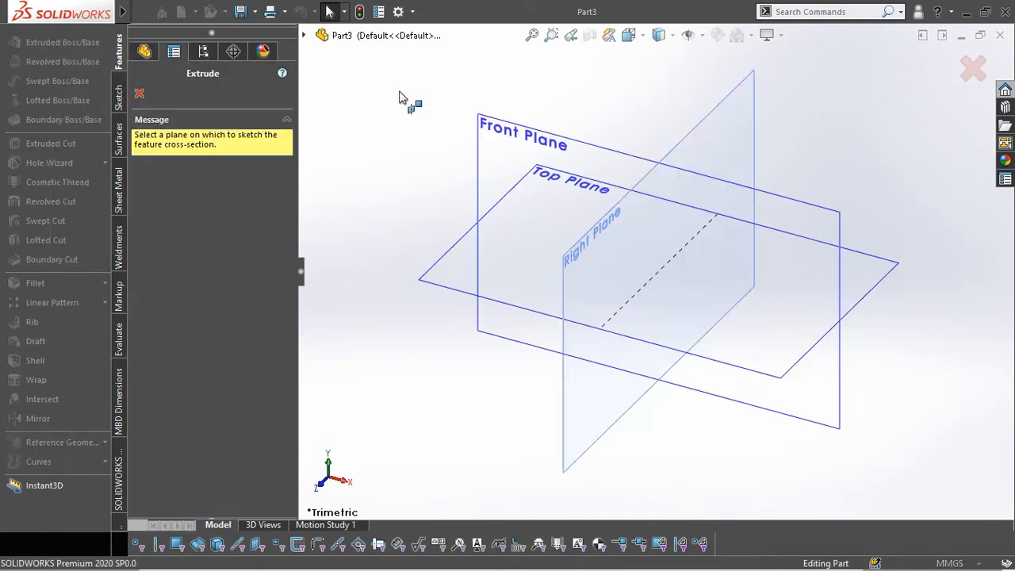
pyautogui.click(544, 145)
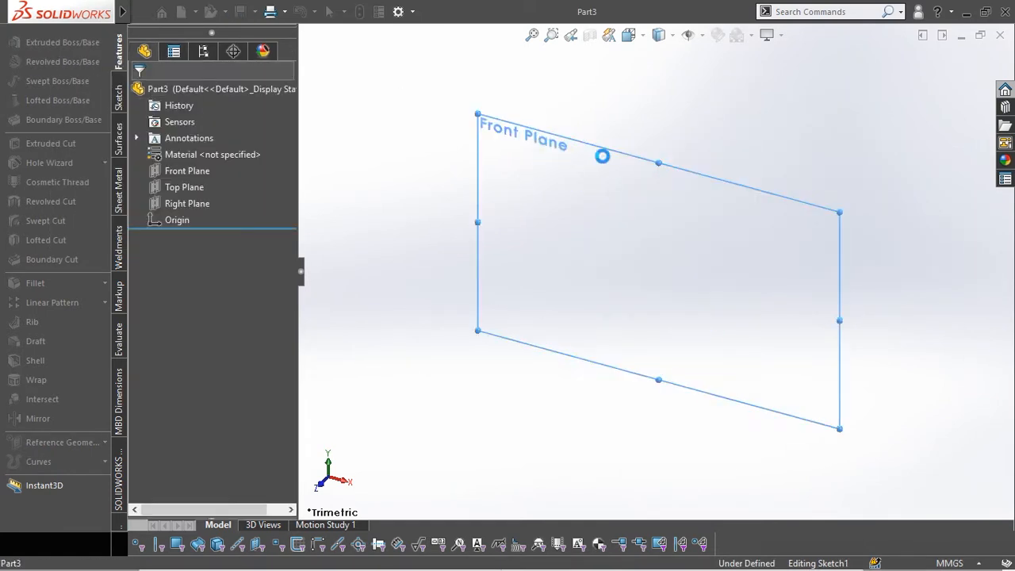
pyautogui.moveTo(567, 248); pyautogui.dragTo(719, 267, button='right')
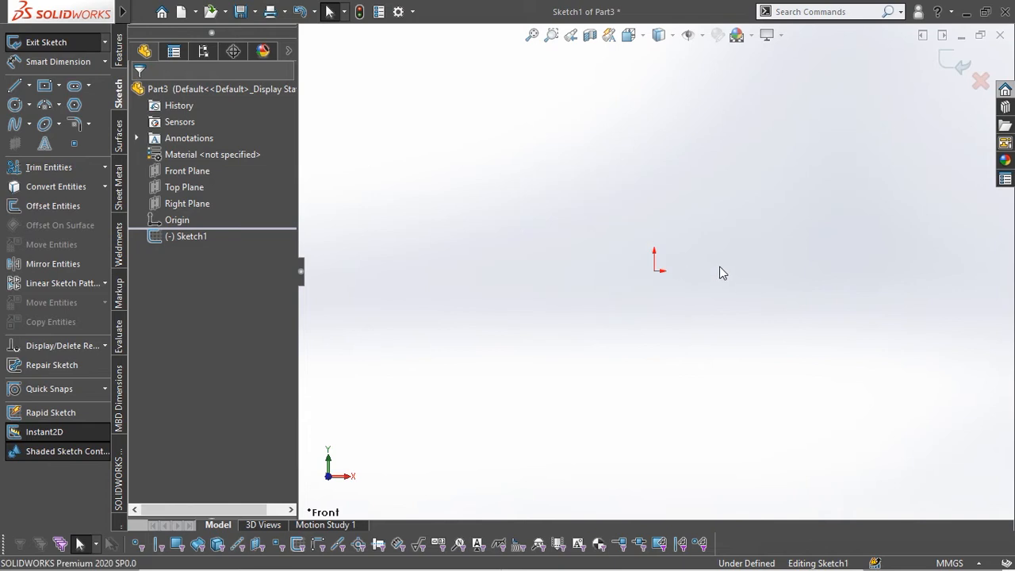
pyautogui.moveTo(729, 271); pyautogui.dragTo(750, 343)
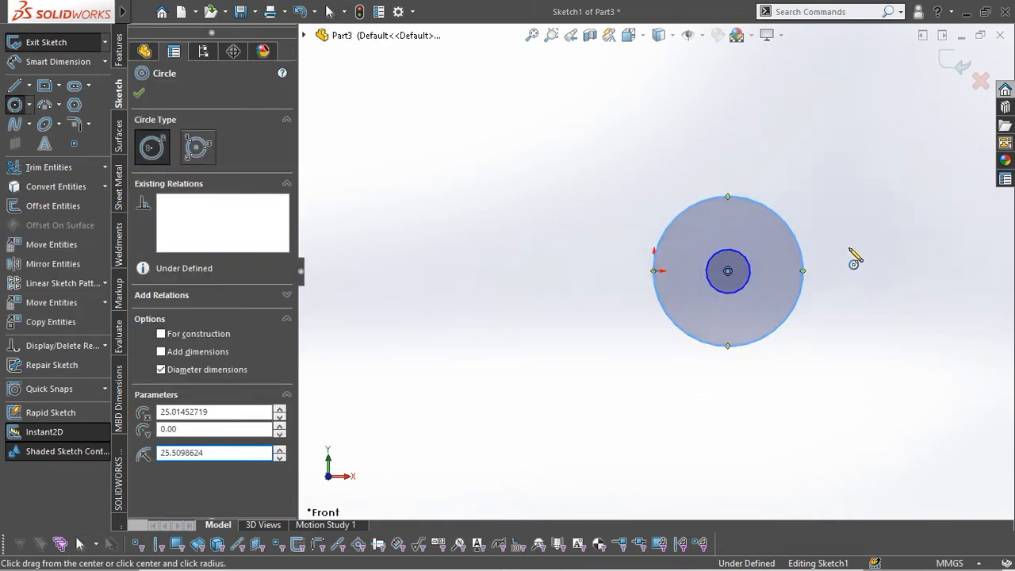
# Dimension the inner circle's diameter as 10 mm and the outer circle's diameter as 20 mm.
pyautogui.moveTo(850, 248); pyautogui.dragTo(763, 263, button='right')
pyautogui.click(752, 278)
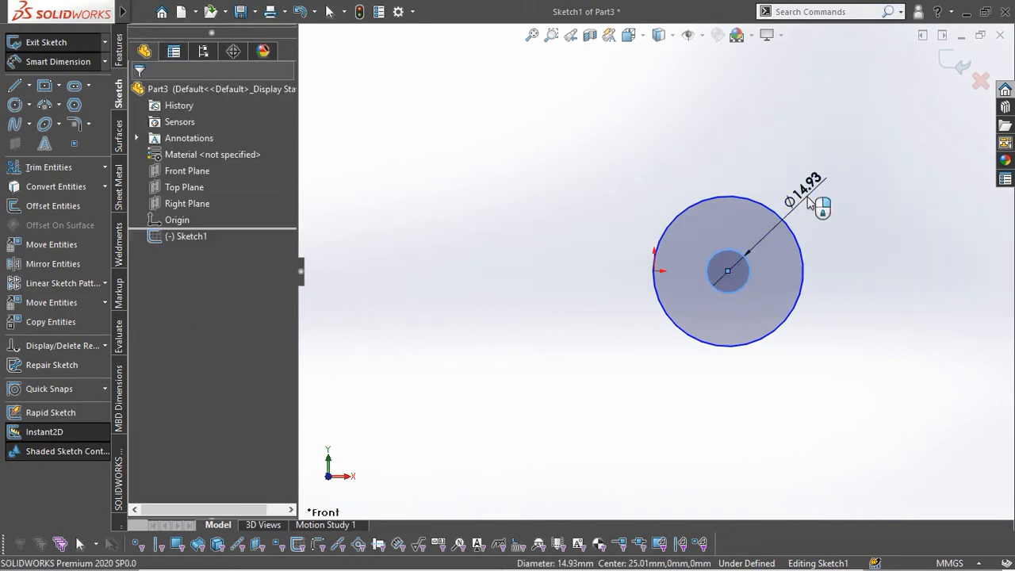
pyautogui.click(817, 205)
pyautogui.write('10')
pyautogui.press('Return')
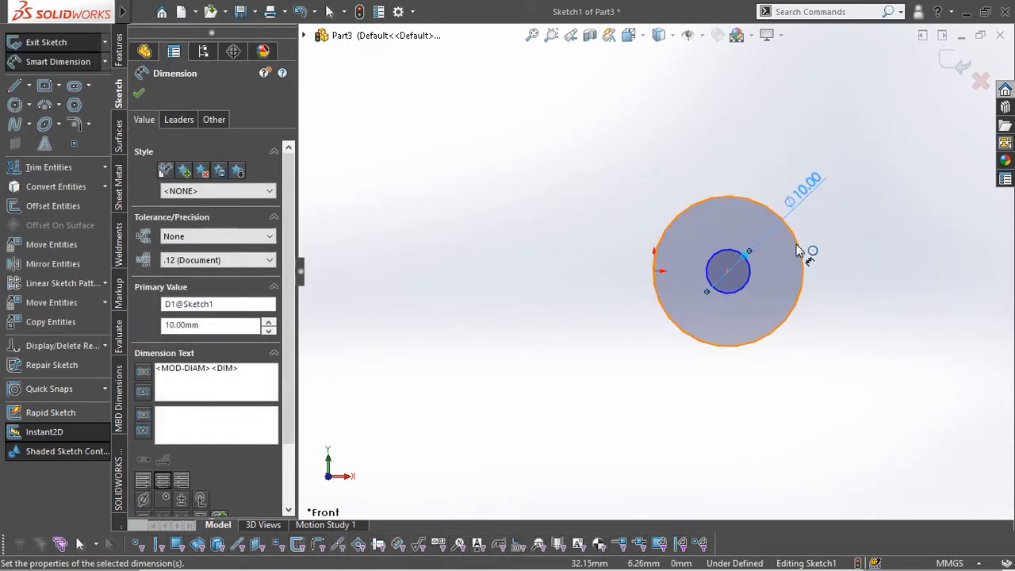
pyautogui.click(797, 245)
pyautogui.click(818, 230)
pyautogui.write('20')
pyautogui.press('Return')
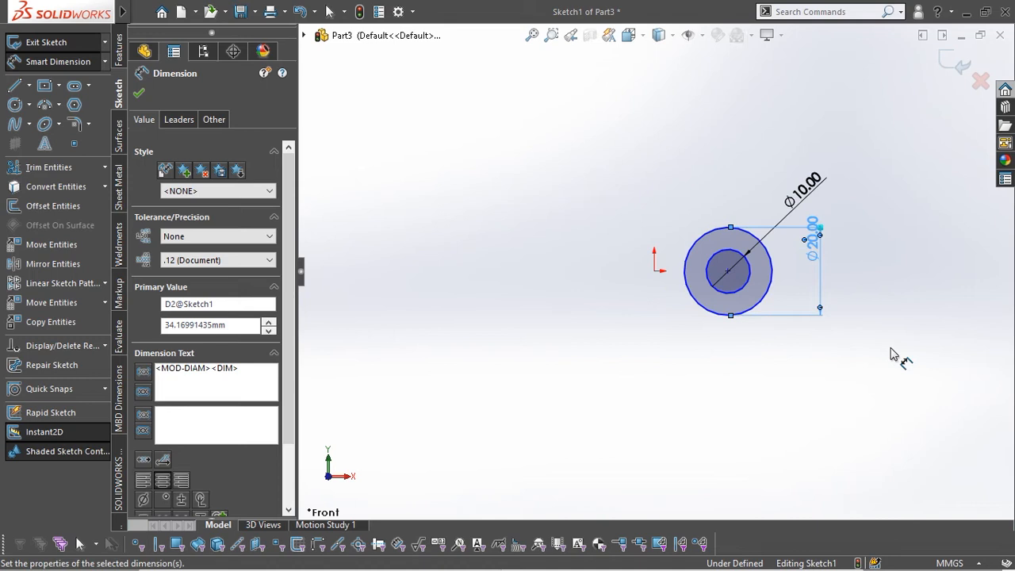
pyautogui.press('Escape')
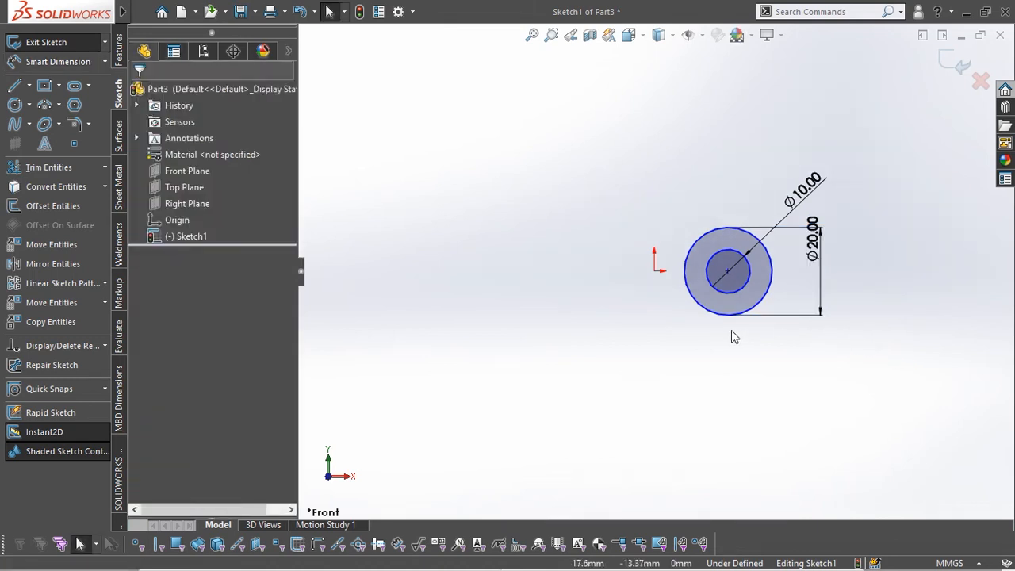
# Draw a 10 mm line leftward from the outer circle's top, a 20 mm line down, and an about 18 mm line back rightward.
pyautogui.press('l')
pyautogui.click(728, 227)
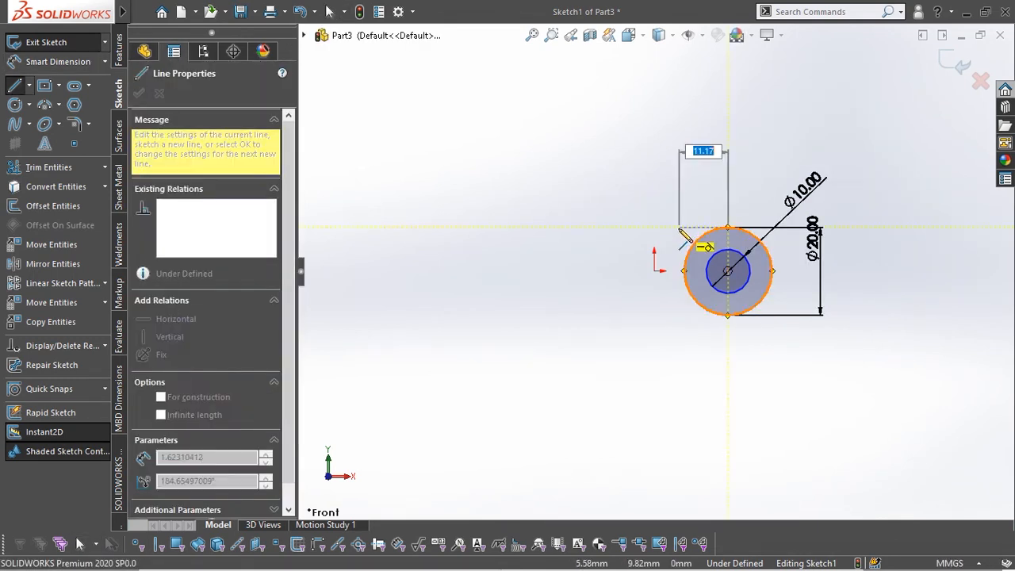
pyautogui.write('10')
pyautogui.press('Return')
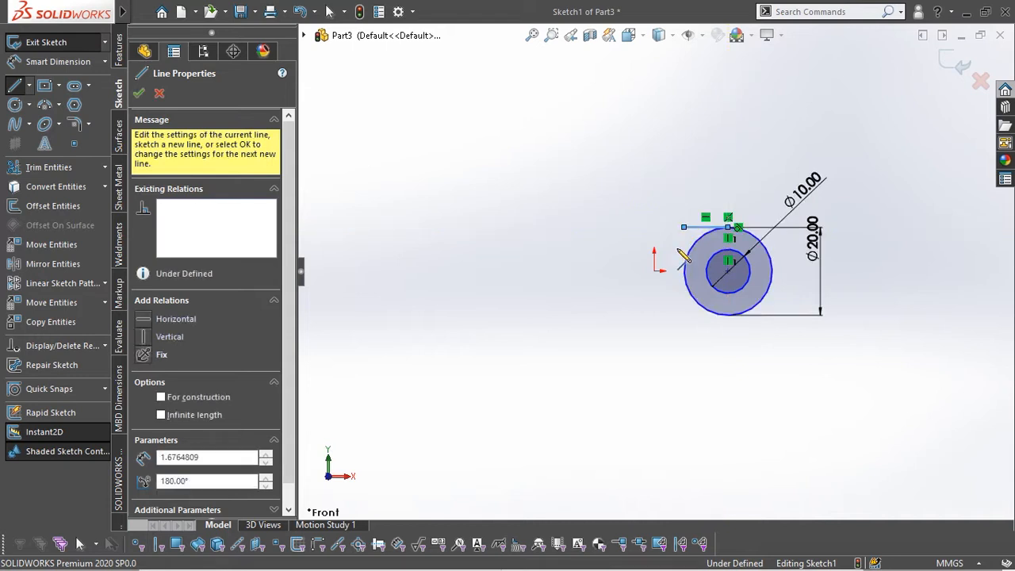
pyautogui.write('20')
pyautogui.press('Return')
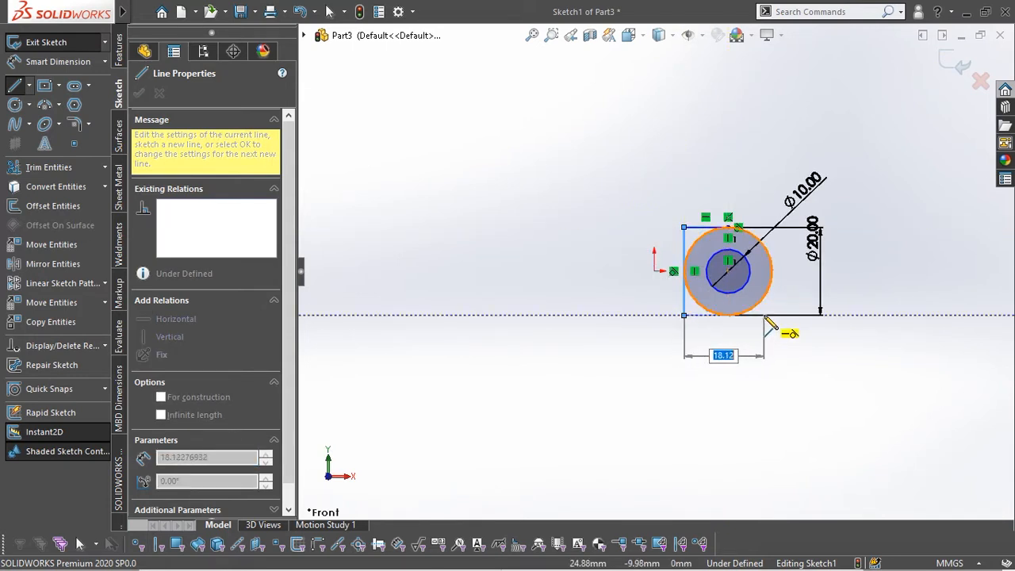
pyautogui.press('Return')
pyautogui.press('Escape')
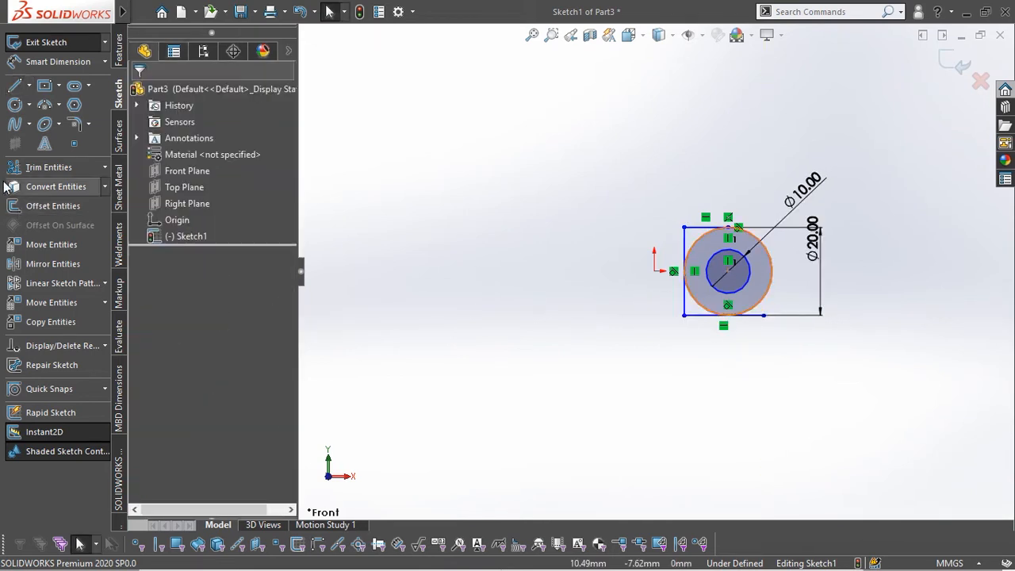
# Trim away the outer circle's left half inside the square corners, using Power trim.
pyautogui.click(49, 168)
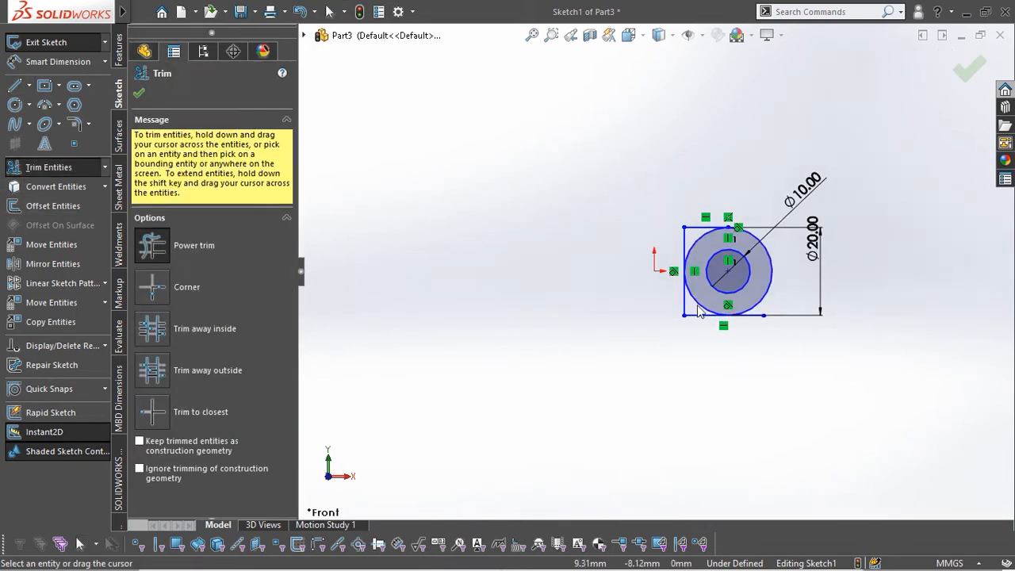
pyautogui.moveTo(697, 304); pyautogui.dragTo(693, 258)
pyautogui.scroll(-3, 729, 310)
pyautogui.press('Escape')
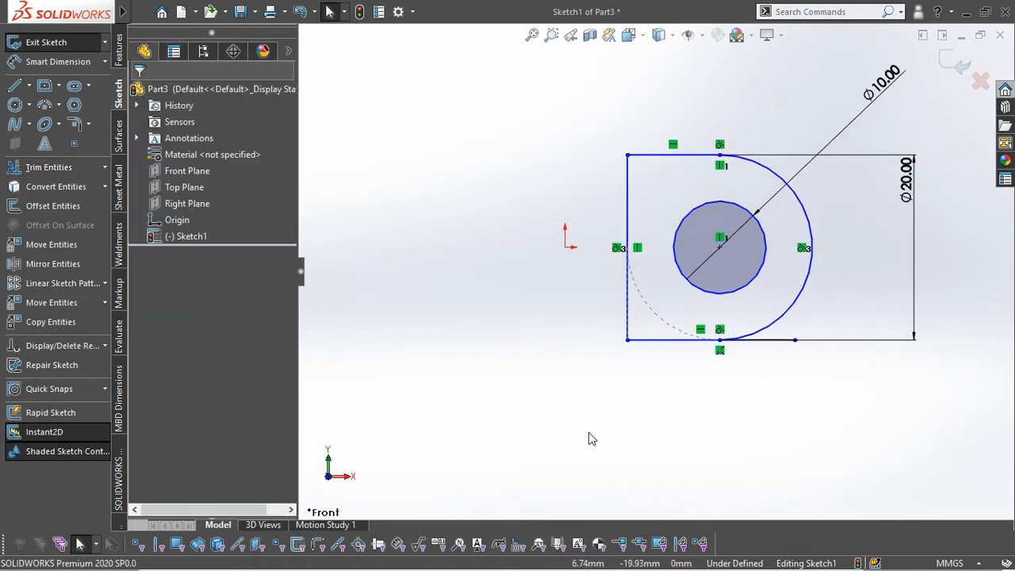
pyautogui.click(58, 62)
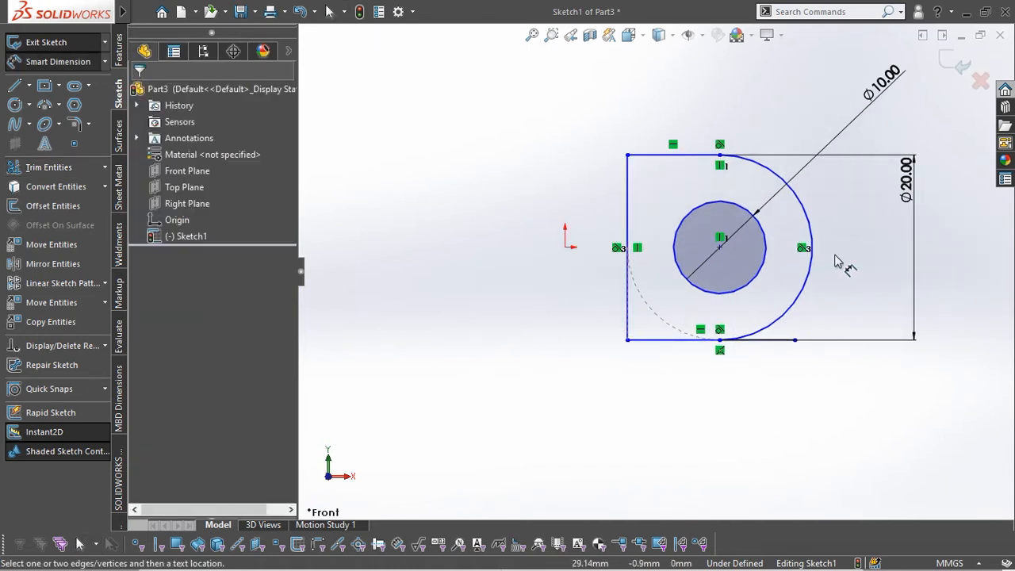
pyautogui.click(813, 276)
pyautogui.click(627, 300)
pyautogui.click(655, 442)
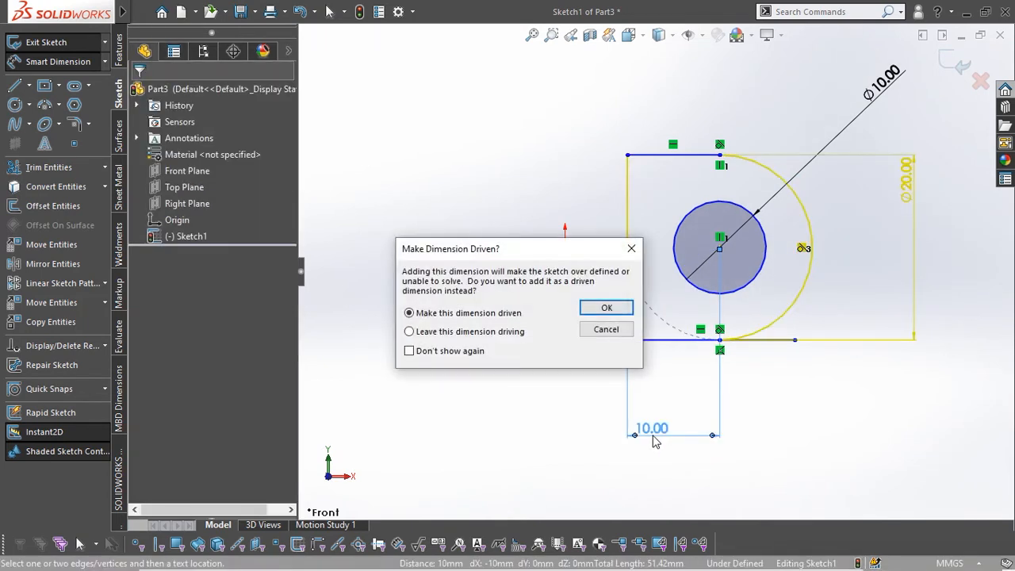
pyautogui.press('Escape')
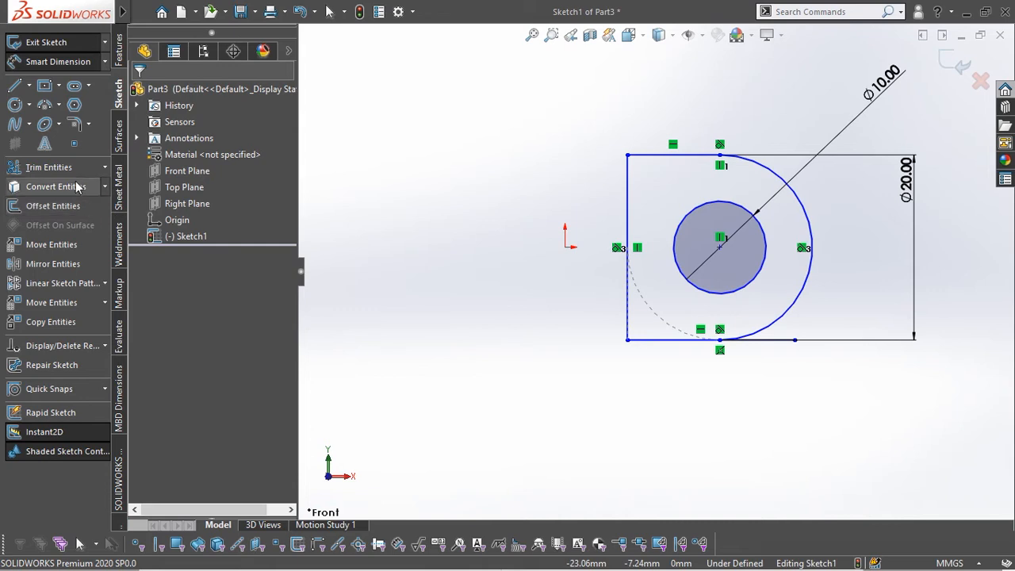
# Trim the lower horizontal line's excess beyond its tangent point with the outer arc.
pyautogui.click(48, 167)
pyautogui.moveTo(782, 343); pyautogui.dragTo(775, 385)
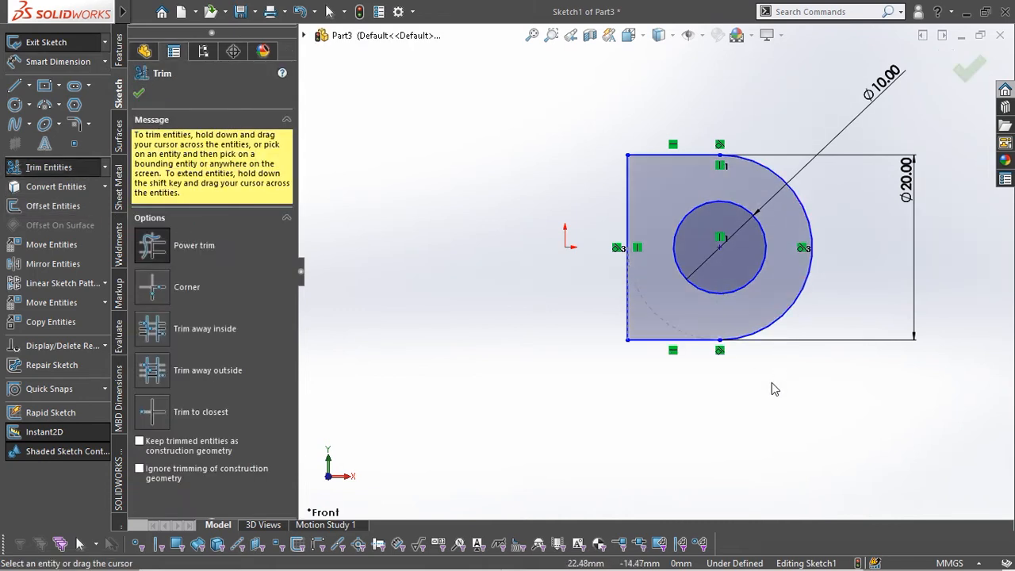
pyautogui.press('Escape')
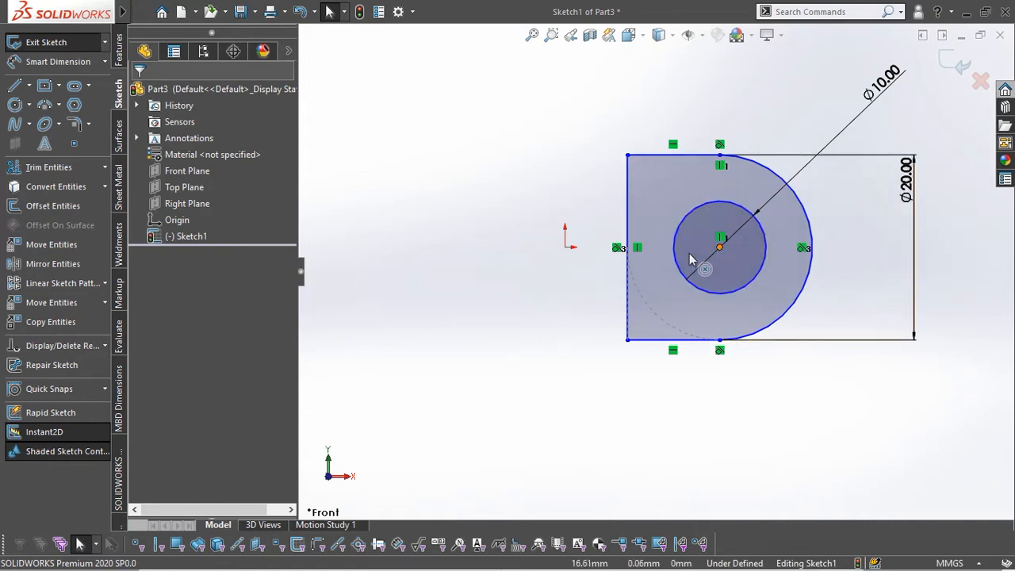
# Add a horizontal relation between the circle's center point and the sketch origin.
pyautogui.click(719, 248)
pyautogui.keyDown('ctrl'); pyautogui.click(565, 247); pyautogui.keyUp('ctrl')
pyautogui.click(616, 190)
pyautogui.click(536, 191)
# Dimension the horizontal distance from the origin to the circle's center as 22.5 mm.
pyautogui.moveTo(540, 262); pyautogui.dragTo(542, 218, button='right')
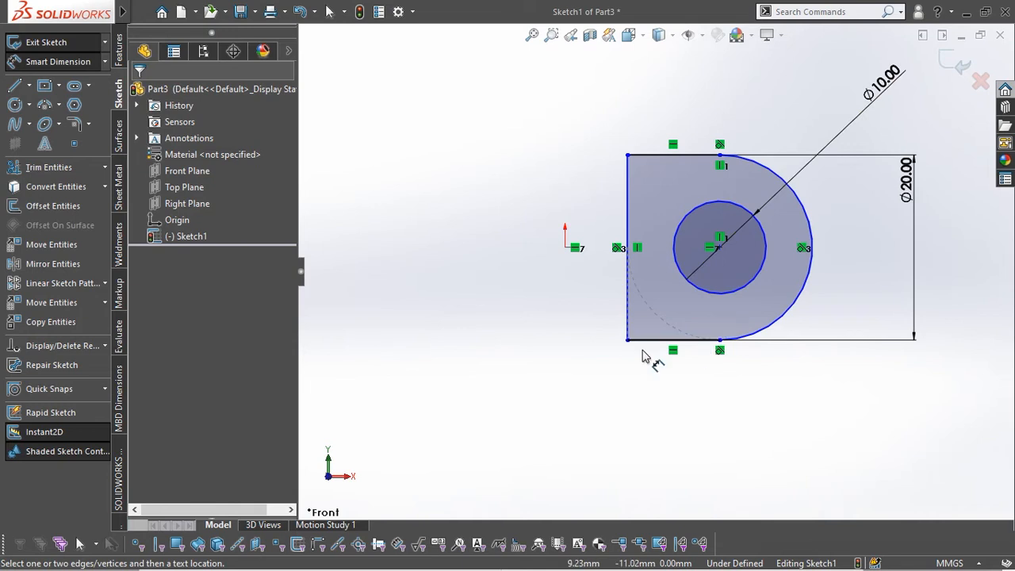
pyautogui.click(720, 248)
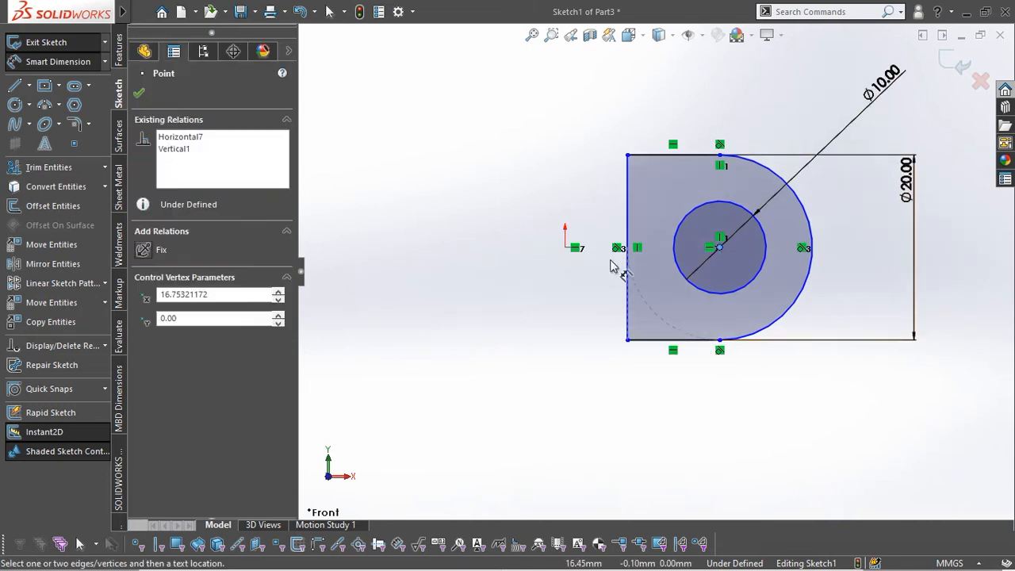
pyautogui.click(565, 248)
pyautogui.click(608, 441)
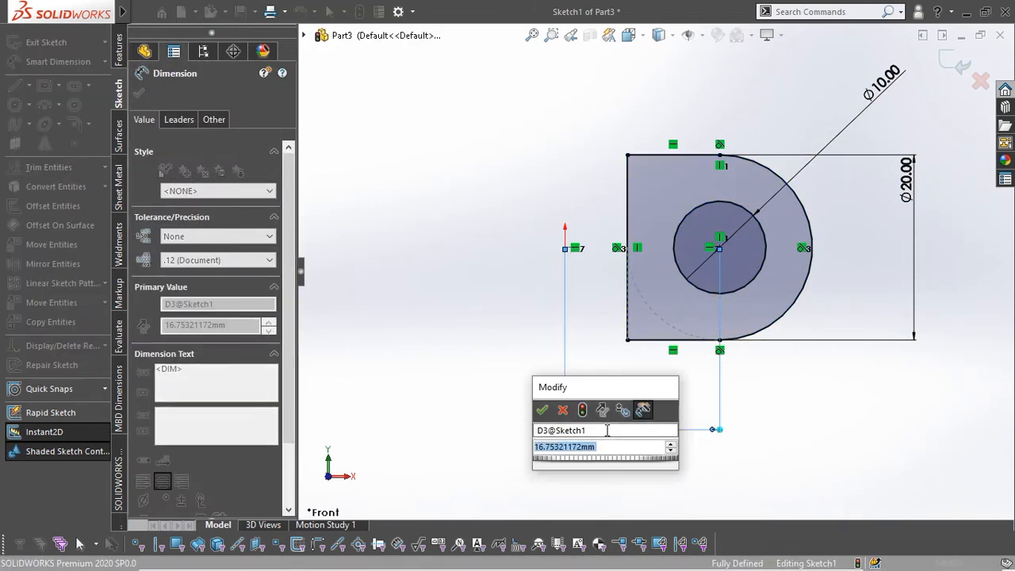
pyautogui.write('22.5')
pyautogui.press('Return')
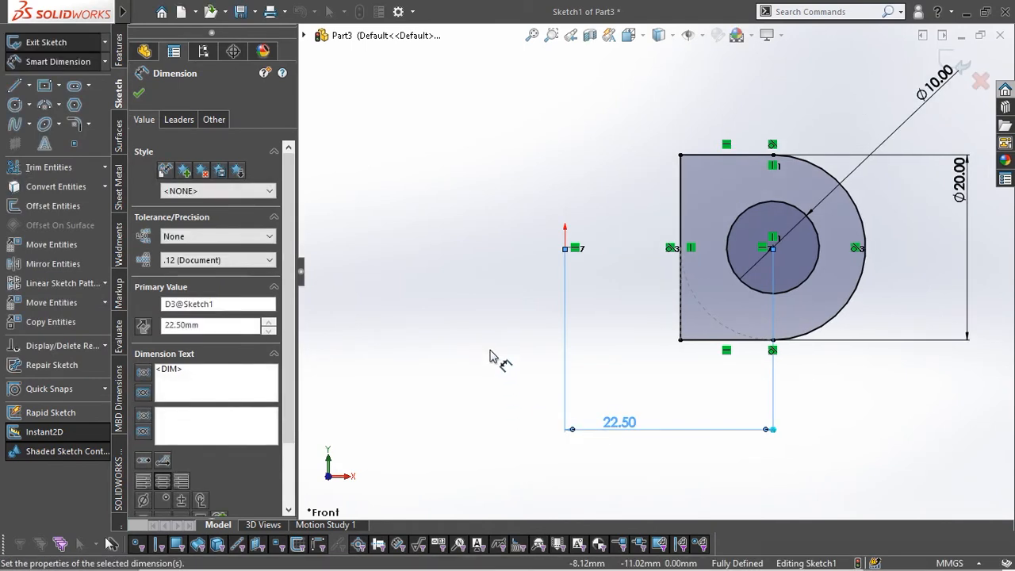
# Finish the sketch and extrude the profile 4 mm deep, starting at a 0.5 mm offset from the sketch plane.
pyautogui.click(949, 78)
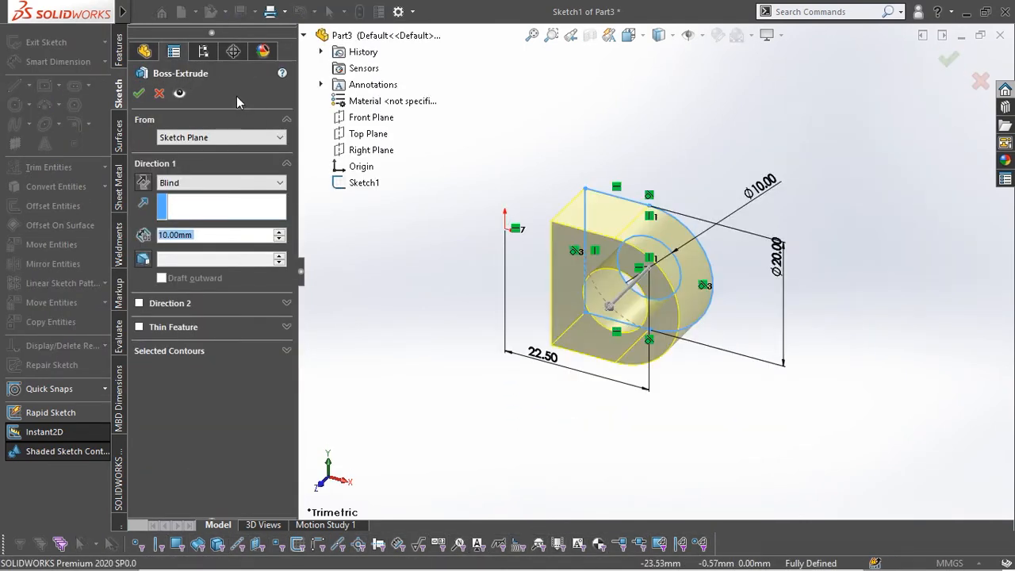
pyautogui.click(208, 138)
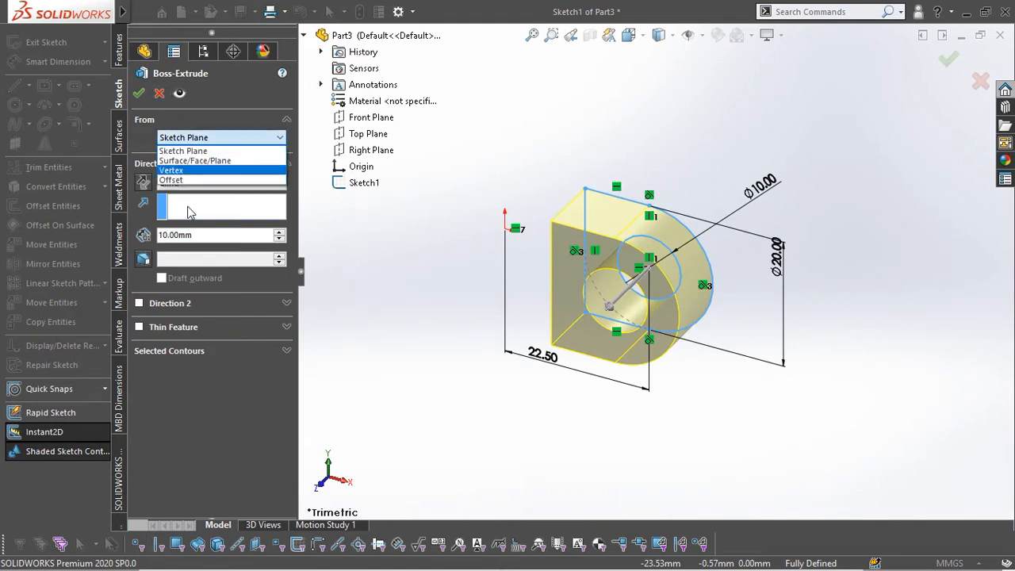
pyautogui.click(181, 184)
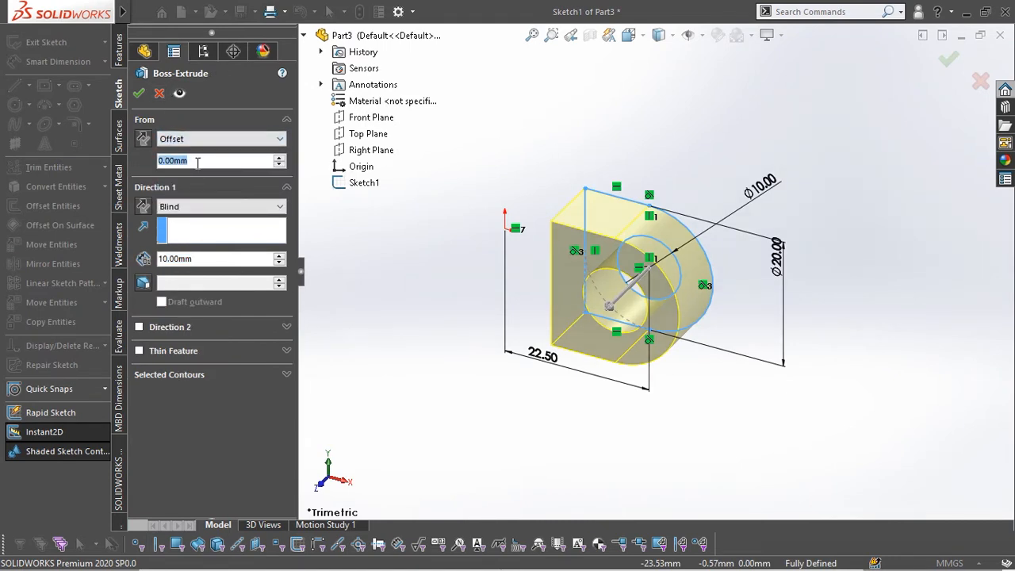
pyautogui.write('.5')
pyautogui.press('Return')
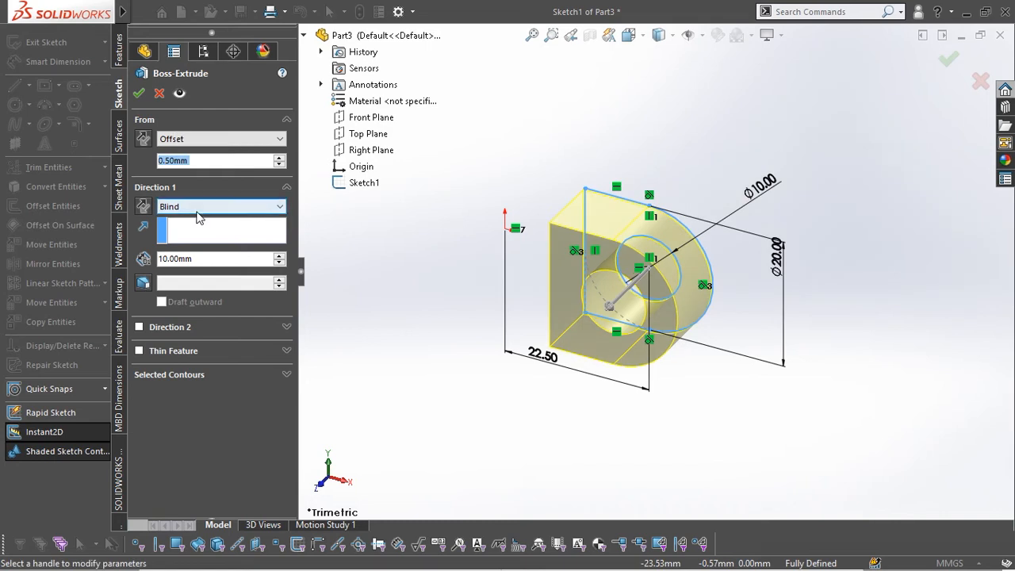
pyautogui.click(206, 259)
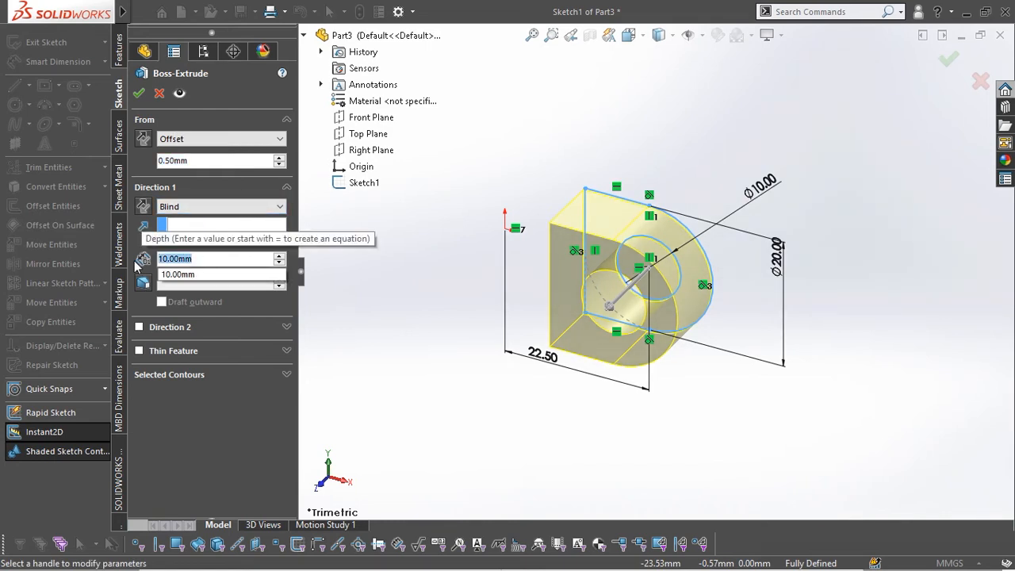
pyautogui.write('4')
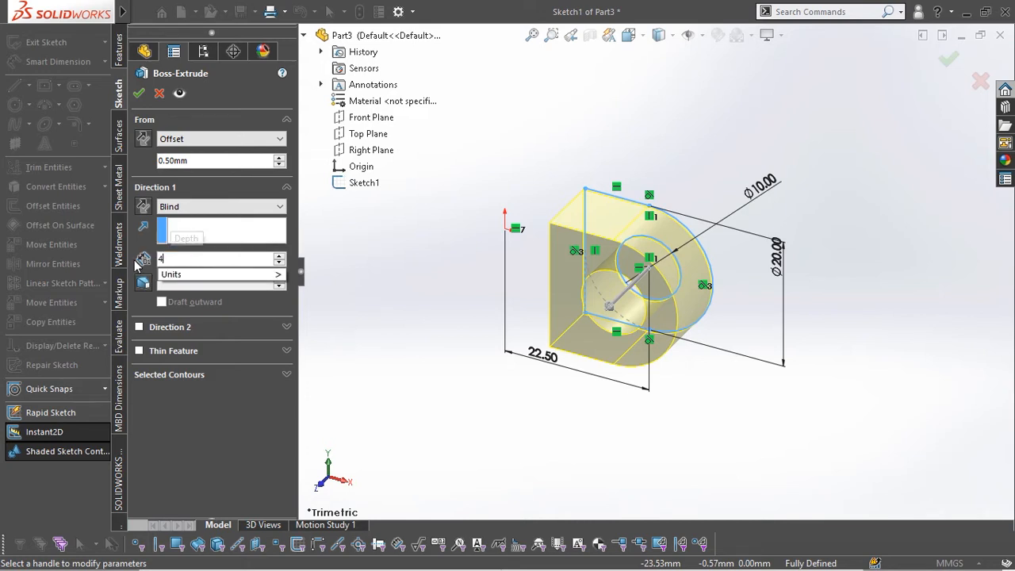
pyautogui.press('Return')
pyautogui.press('Return')
# Switch to boundary boss.pdf in Adobe Acrobat Reader, check the drawing's dimensions, and return to the SOLIDWORKS part.
pyautogui.moveTo(503, 379); pyautogui.dragTo(668, 225, button='middle')
pyautogui.hotkey('alt', 'Tab')
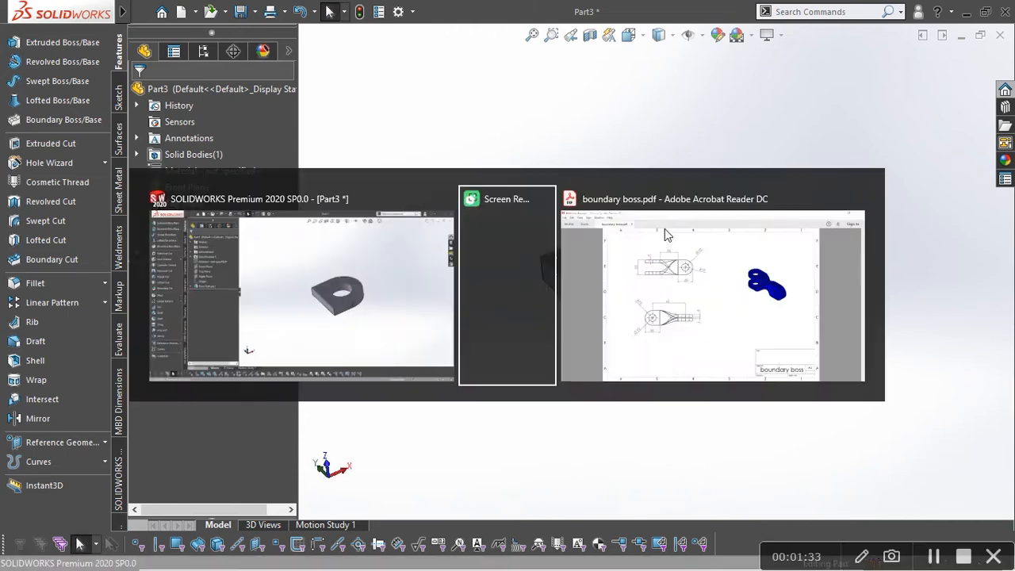
pyautogui.click(634, 295)
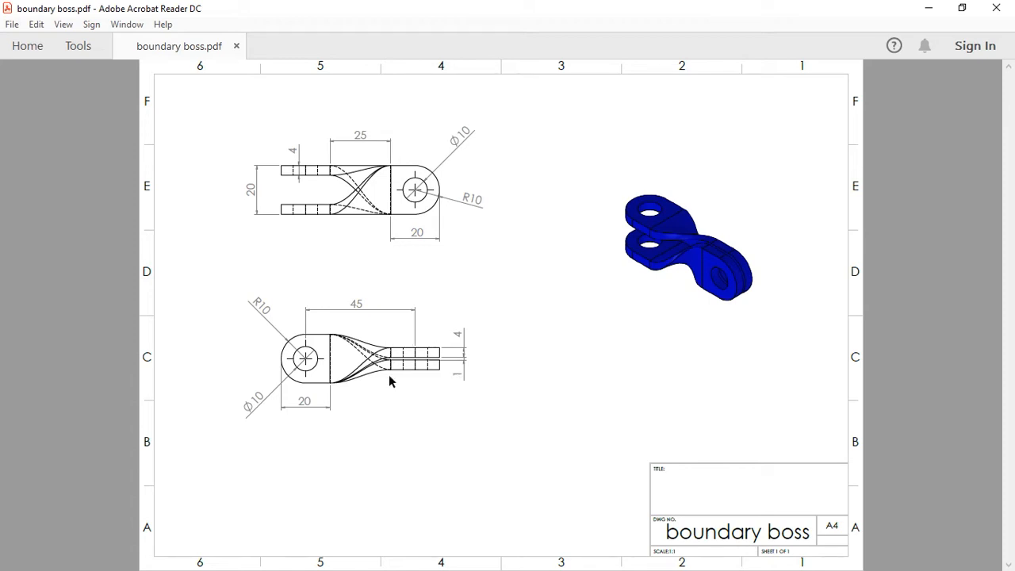
pyautogui.hotkey('alt', 'Tab')
pyautogui.click(585, 326)
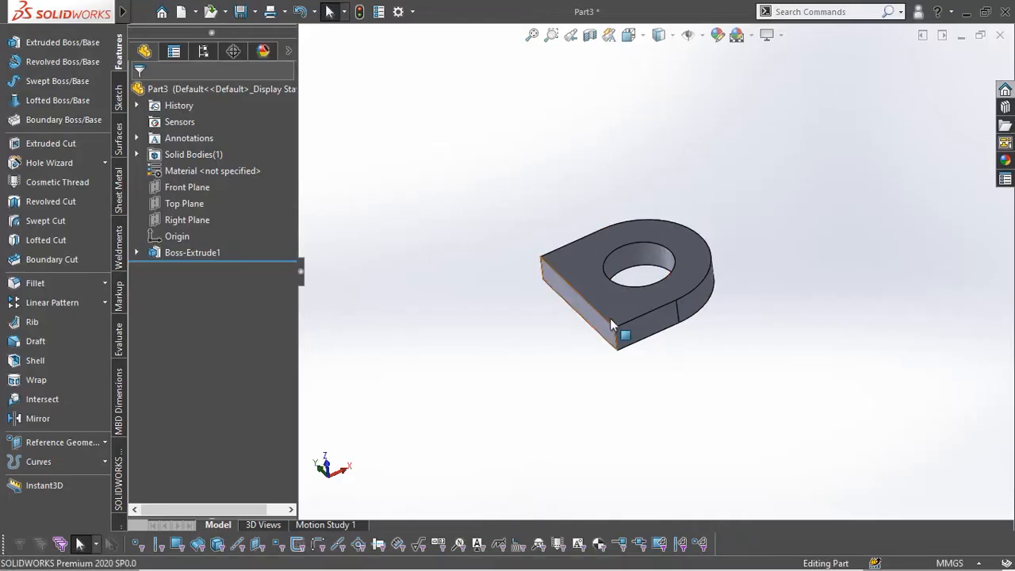
# Start a second boss extrusion from the existing lug sketch, beginning at a 0.5 mm offset from the sketch plane.
pyautogui.moveTo(683, 296); pyautogui.dragTo(672, 264, button='middle')
pyautogui.hotkey('ctrl', '7')
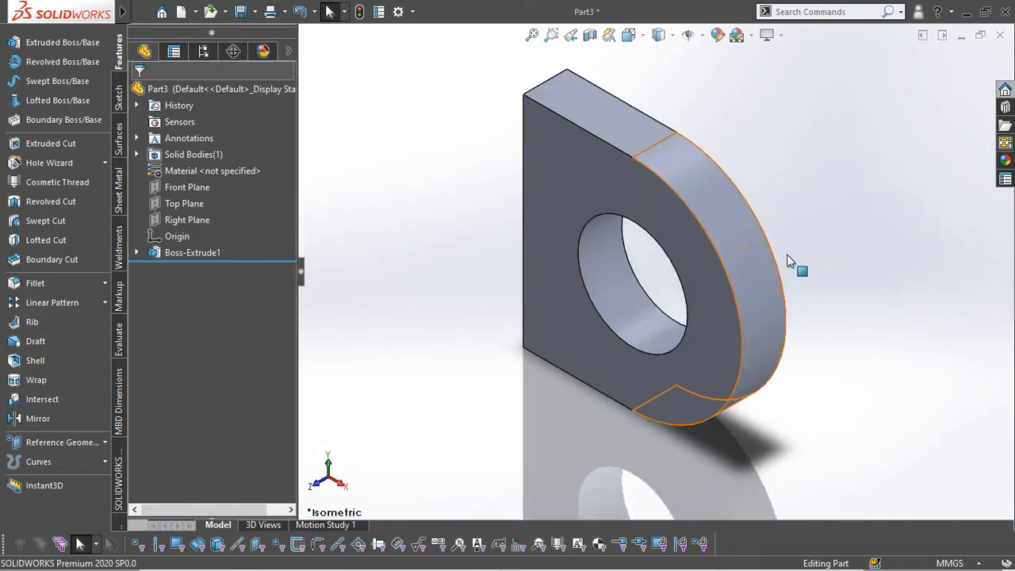
pyautogui.click(64, 42)
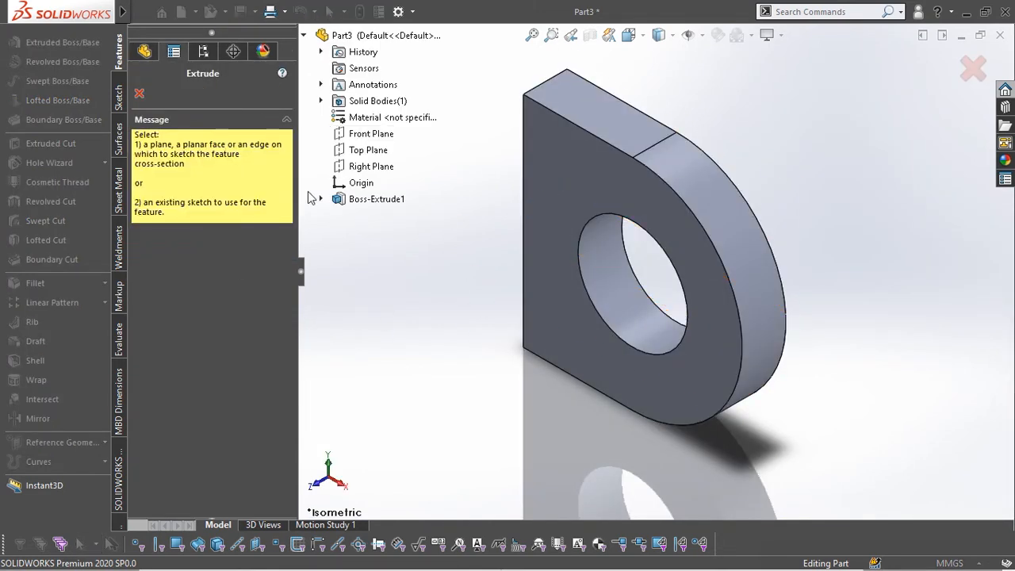
pyautogui.click(369, 216)
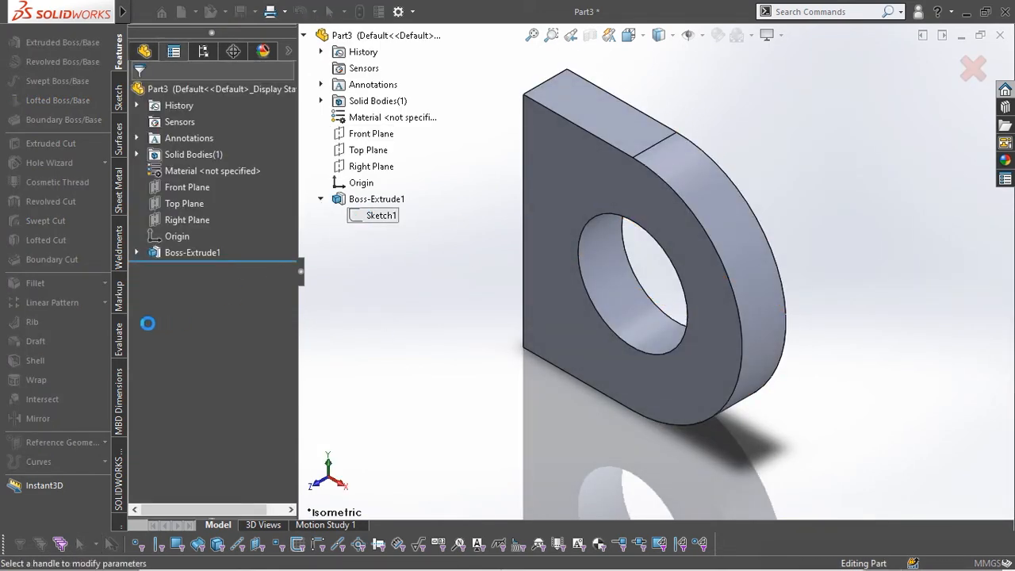
pyautogui.moveTo(634, 302); pyautogui.dragTo(618, 334, button='middle')
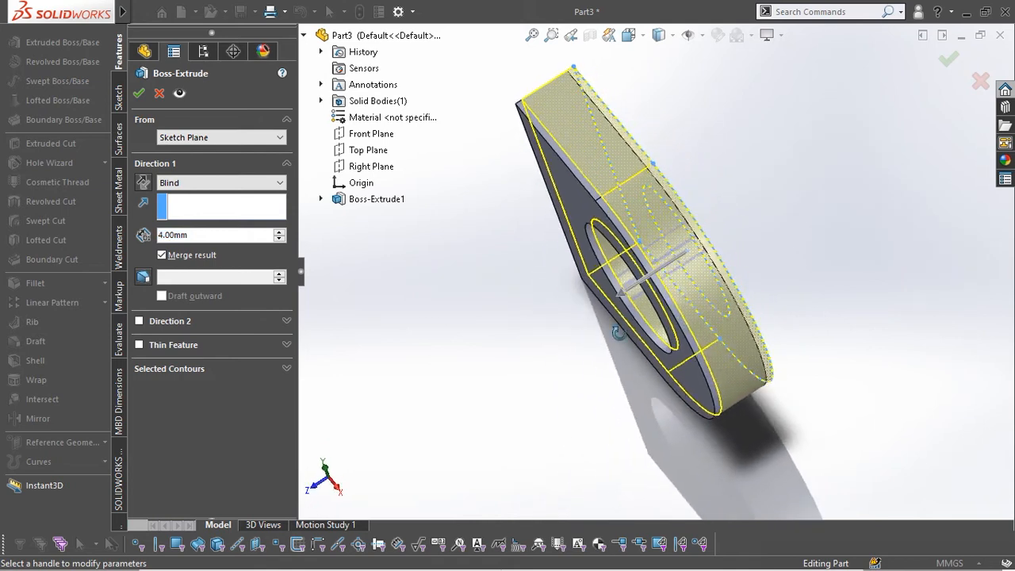
pyautogui.click(202, 142)
pyautogui.click(208, 182)
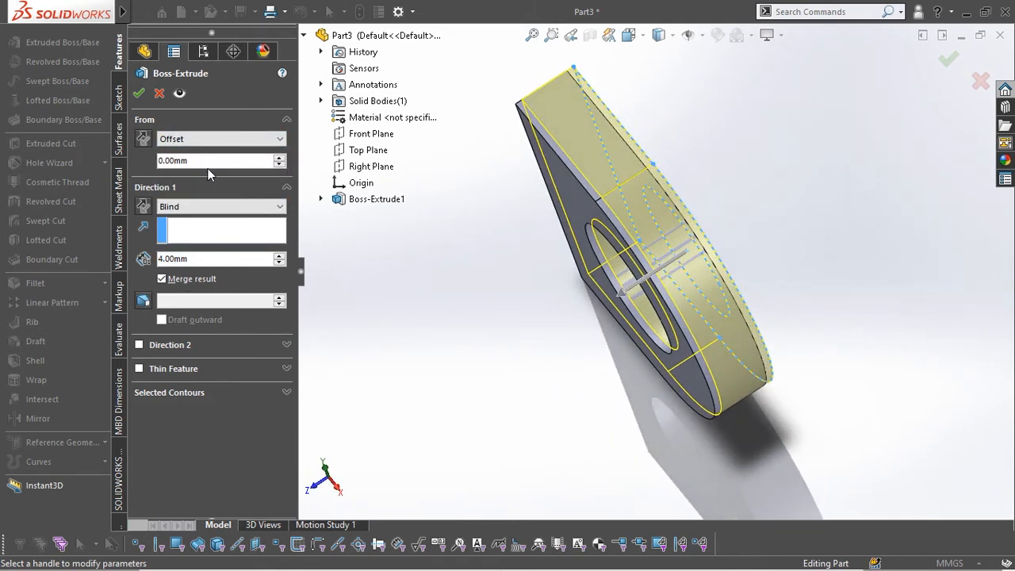
pyautogui.write('.5')
pyautogui.press('Return')
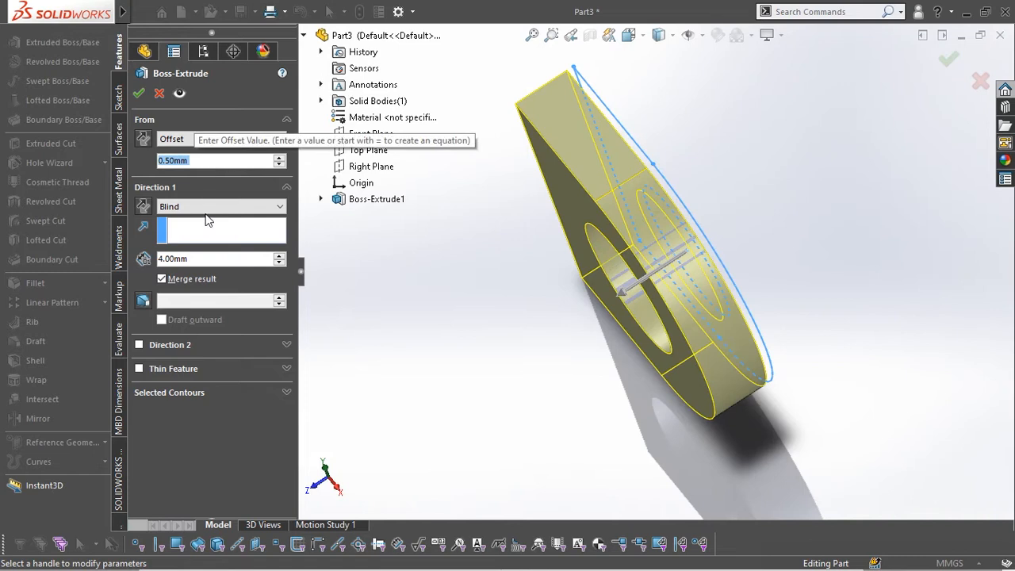
# Reverse the offset and extrusion directions and create the second lug 4 mm thick on the other side of the sketch plane.
pyautogui.click(144, 208)
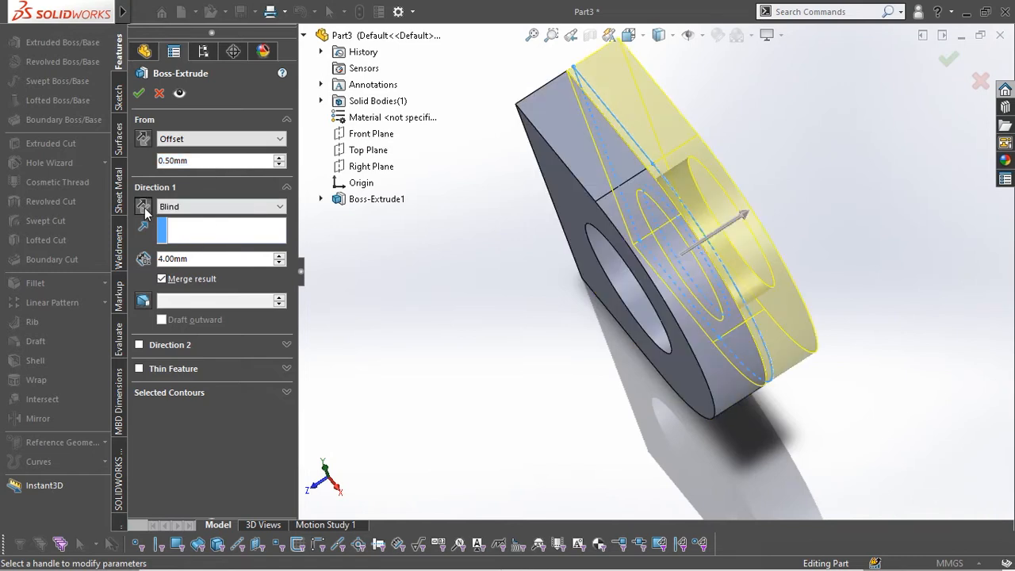
pyautogui.moveTo(499, 227); pyautogui.dragTo(633, 278, button='middle')
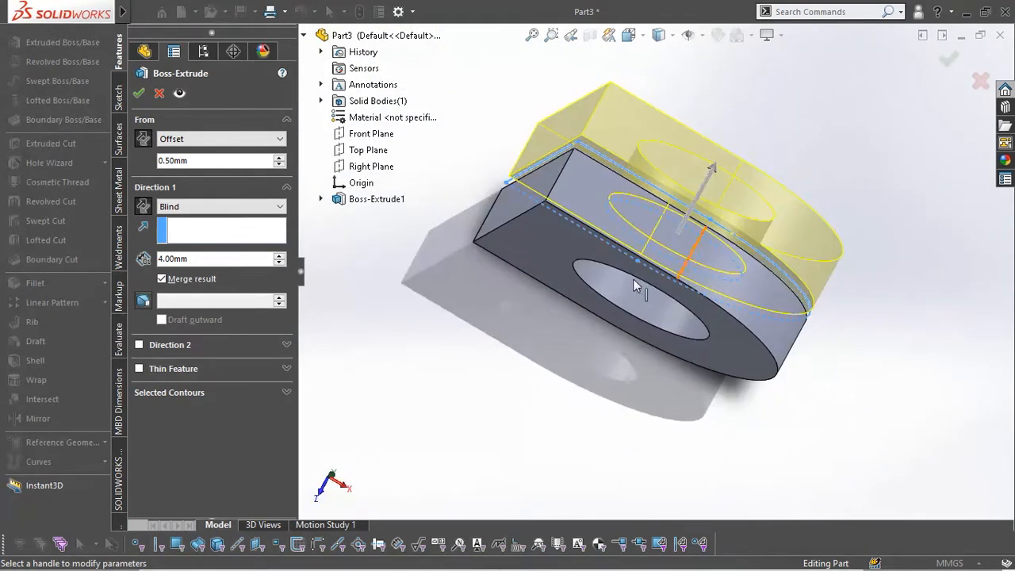
pyautogui.hotkey('ctrl', '1')
pyautogui.hotkey('ctrl', '6')
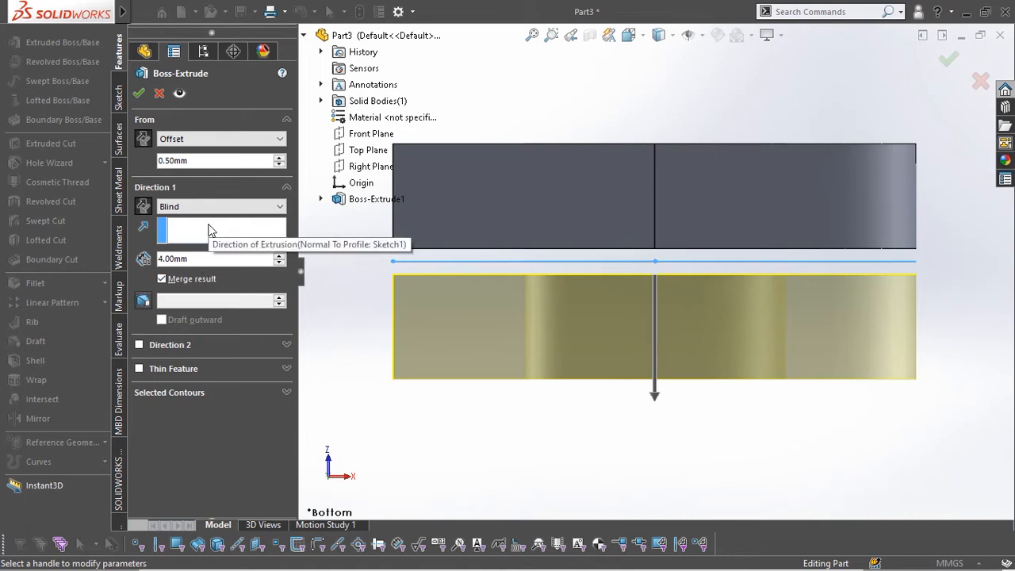
pyautogui.click(139, 94)
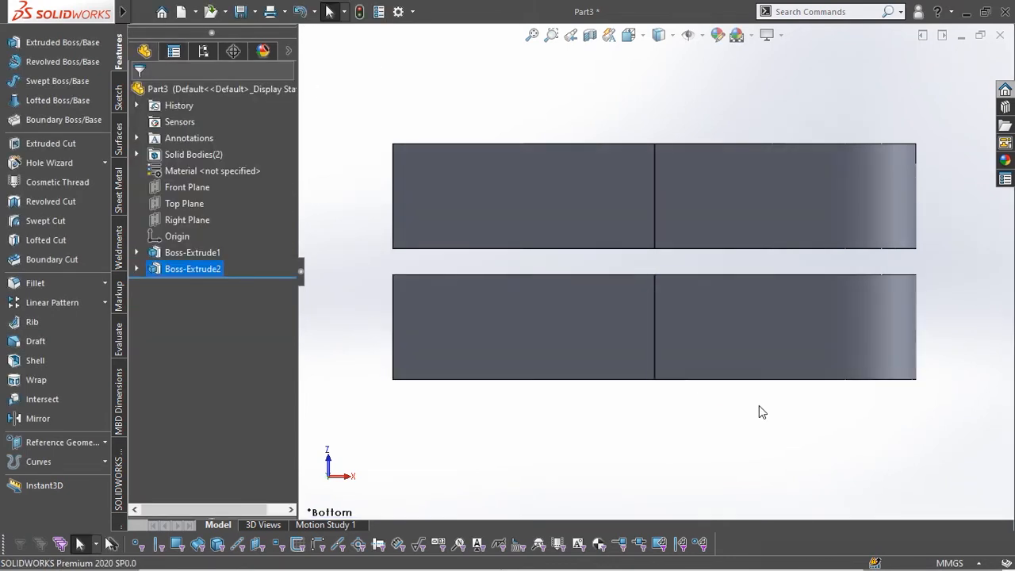
pyautogui.hotkey('ctrl', '7')
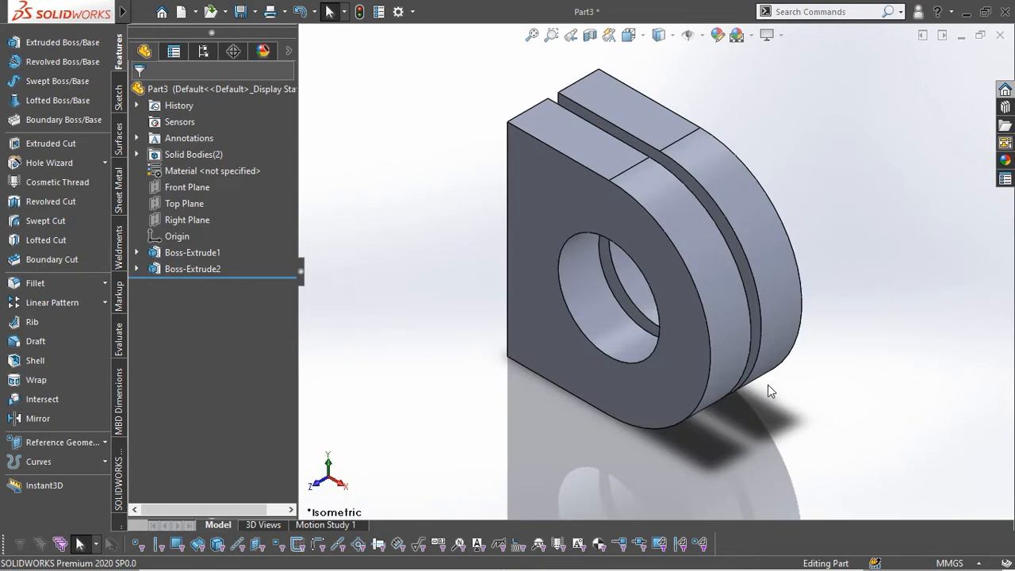
# Switch to boundary boss.pdf in Adobe Acrobat Reader, check the forked end's dimensions, and return to the SOLIDWORKS part.
pyautogui.hotkey('alt', 'Tab')
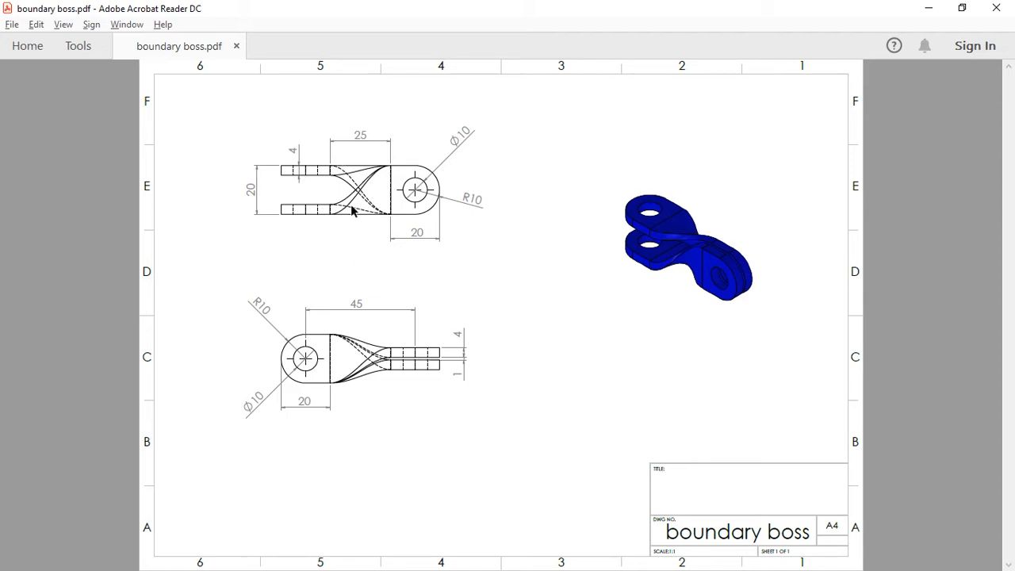
pyautogui.hotkey('alt', 'Tab')
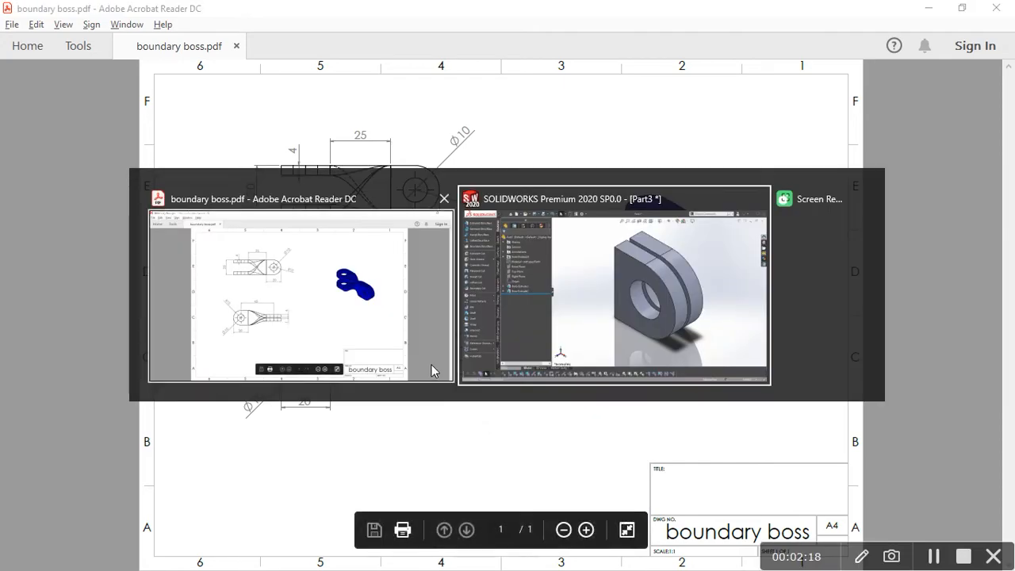
# Start a new extruded boss with its sketch on the Top Plane.
pyautogui.hotkey('ctrl', '1')
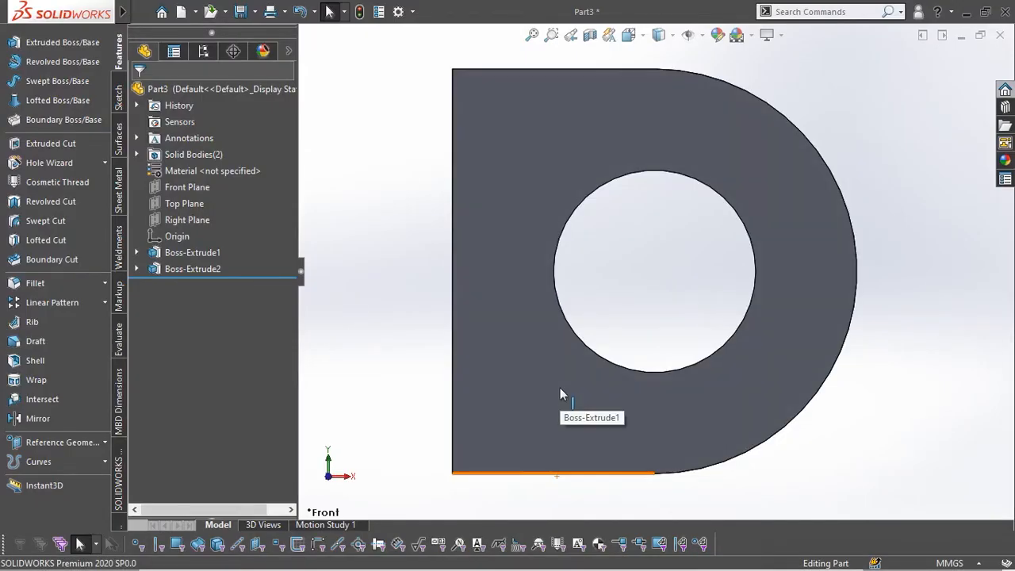
pyautogui.hotkey('ctrl', '5')
pyautogui.press('z')
pyautogui.press('z')
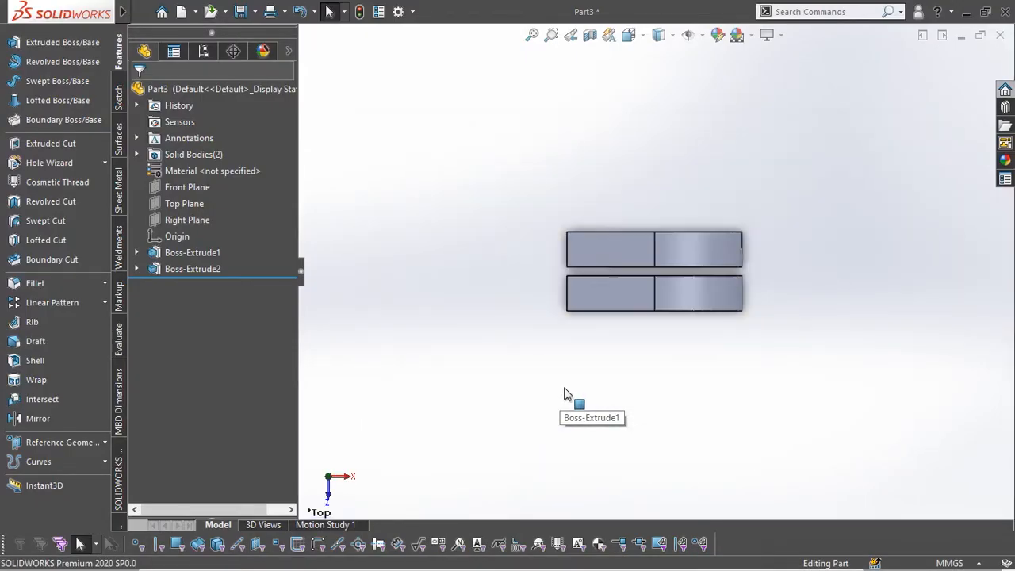
pyautogui.click(32, 42)
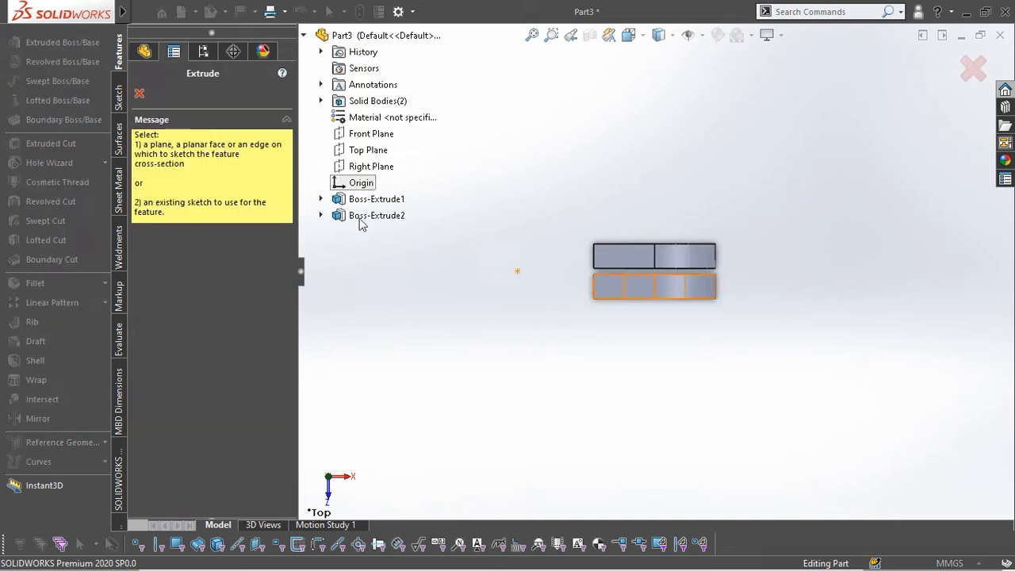
pyautogui.click(368, 151)
# Sketch two concentric circles level with the origin, opposite the existing lugs, with the outer one about 26 mm in diameter.
pyautogui.press('z')
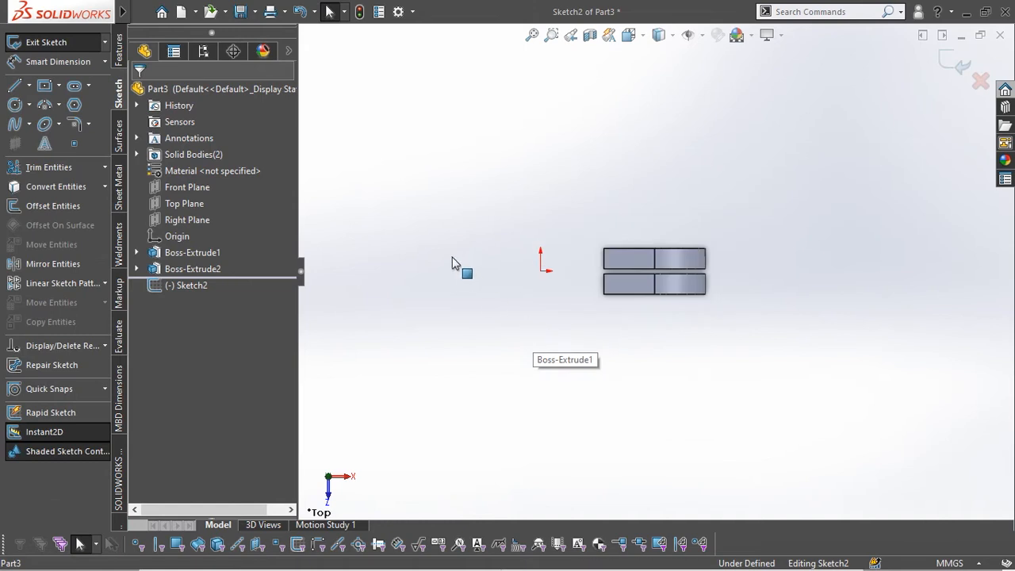
pyautogui.moveTo(406, 242); pyautogui.dragTo(429, 266, button='right')
pyautogui.click(441, 271)
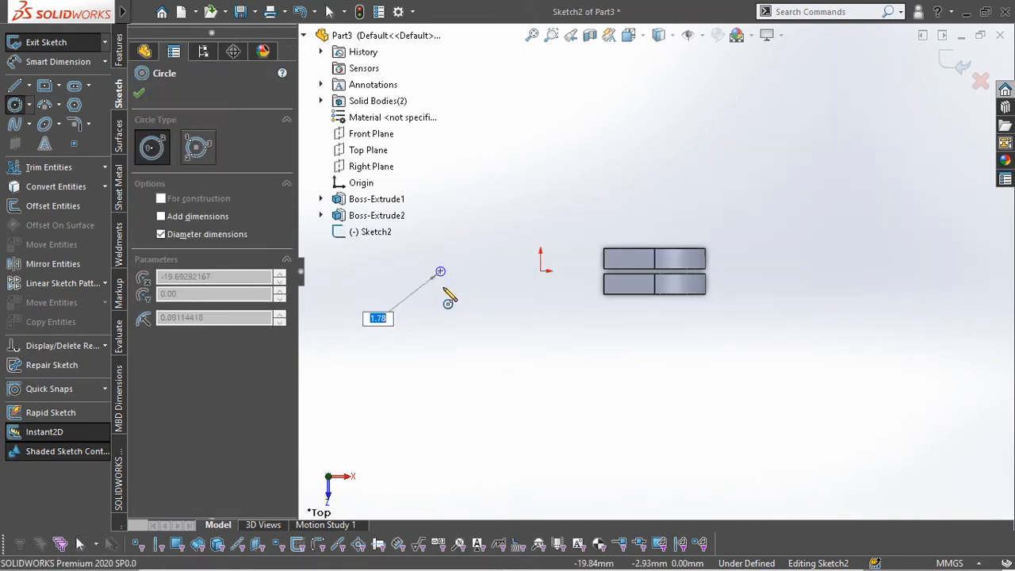
pyautogui.click(444, 299)
pyautogui.click(440, 271)
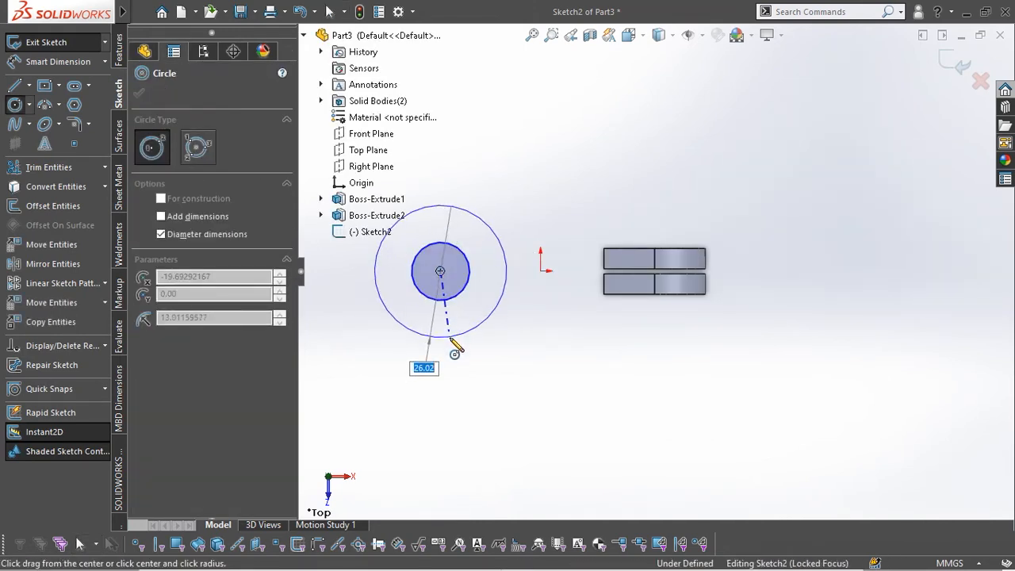
pyautogui.click(450, 336)
# Dimension the inner circle's diameter as 10 mm and the outer circle's diameter as 20 mm.
pyautogui.moveTo(494, 149); pyautogui.dragTo(492, 119, button='right')
pyautogui.click(464, 257)
pyautogui.click(499, 187)
pyautogui.write('10')
pyautogui.press('Return')
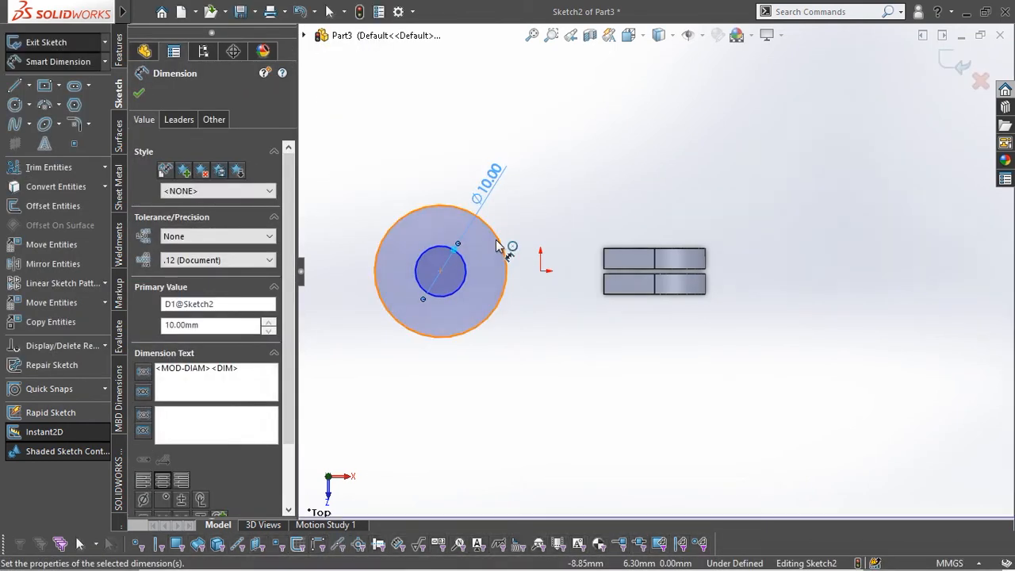
pyautogui.click(505, 213)
pyautogui.click(492, 179)
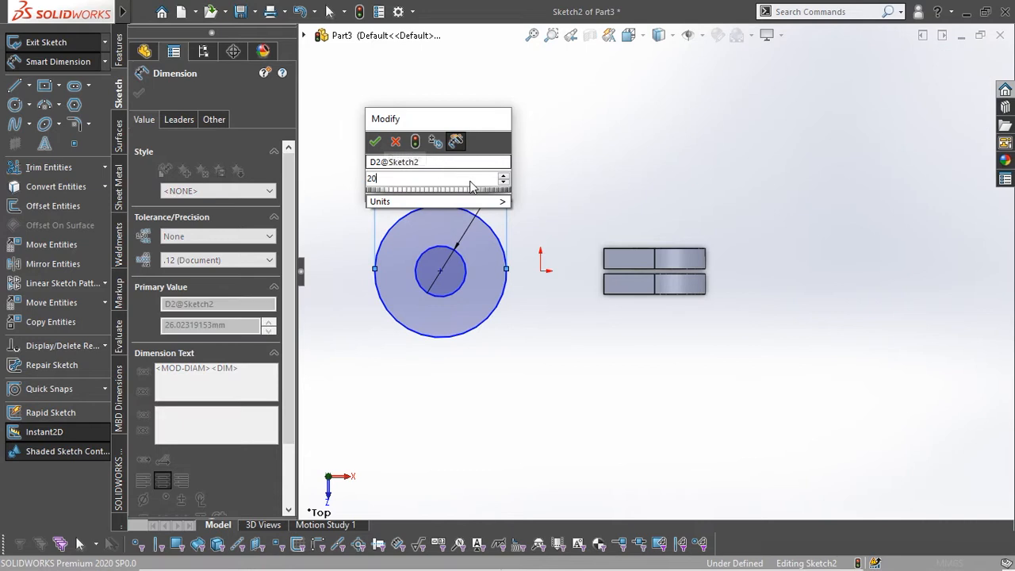
pyautogui.write('20')
pyautogui.press('Return')
pyautogui.press('Escape')
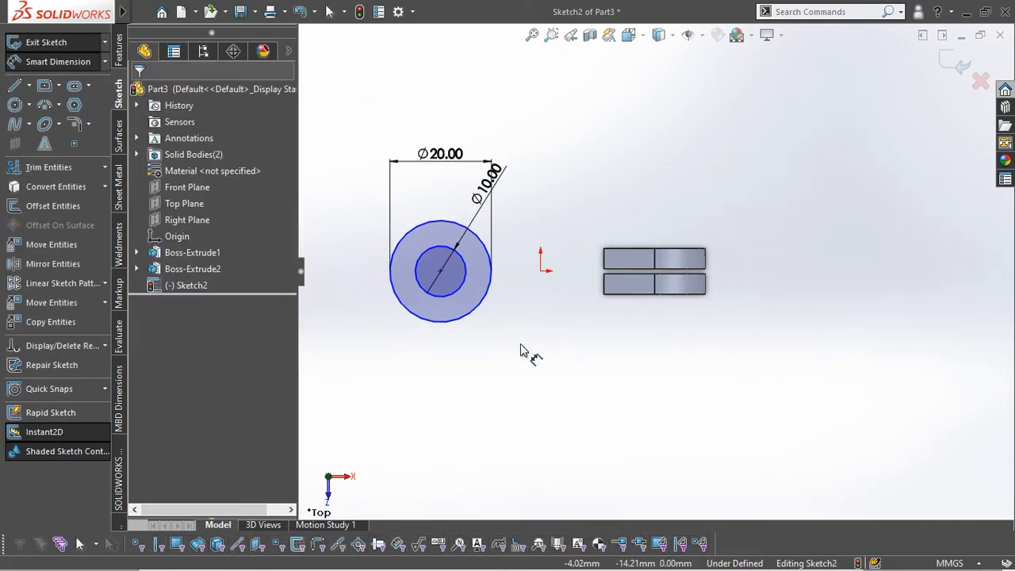
# Draw connected 10 mm, 20 mm and 10 mm lines that square off the outer circle's half facing the origin.
pyautogui.press('l')
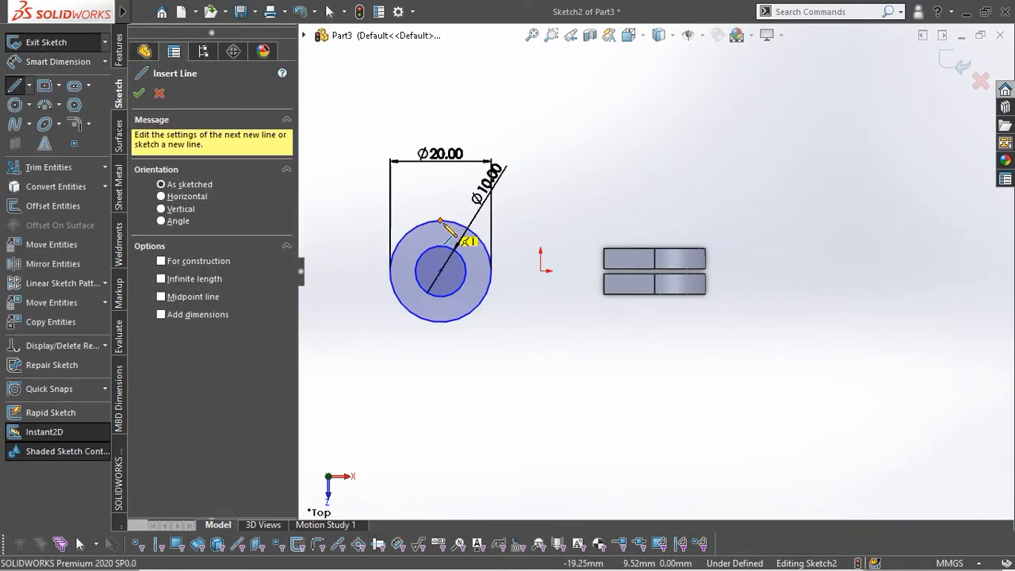
pyautogui.click(441, 220)
pyautogui.write('1')
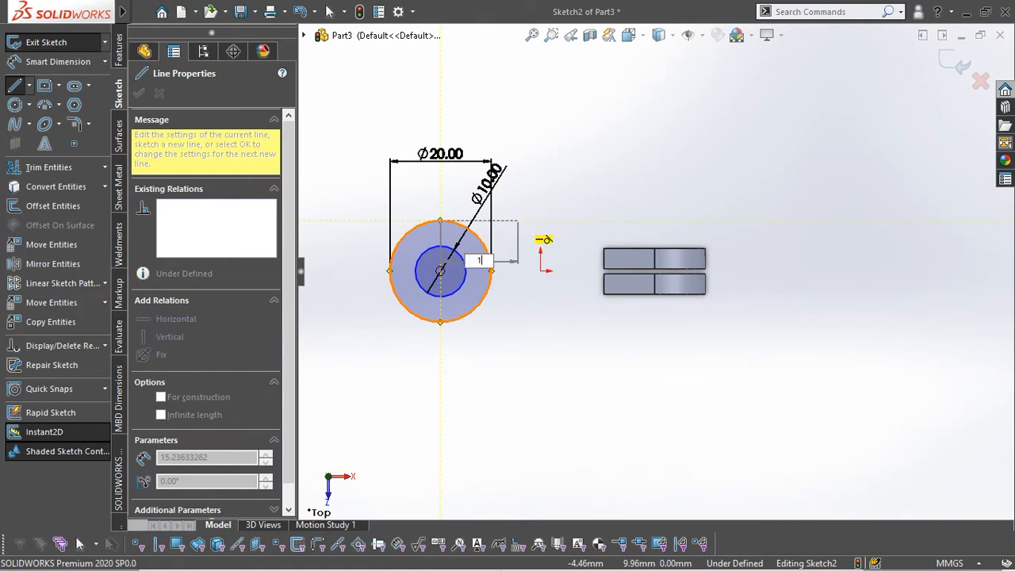
pyautogui.write('0')
pyautogui.press('Return')
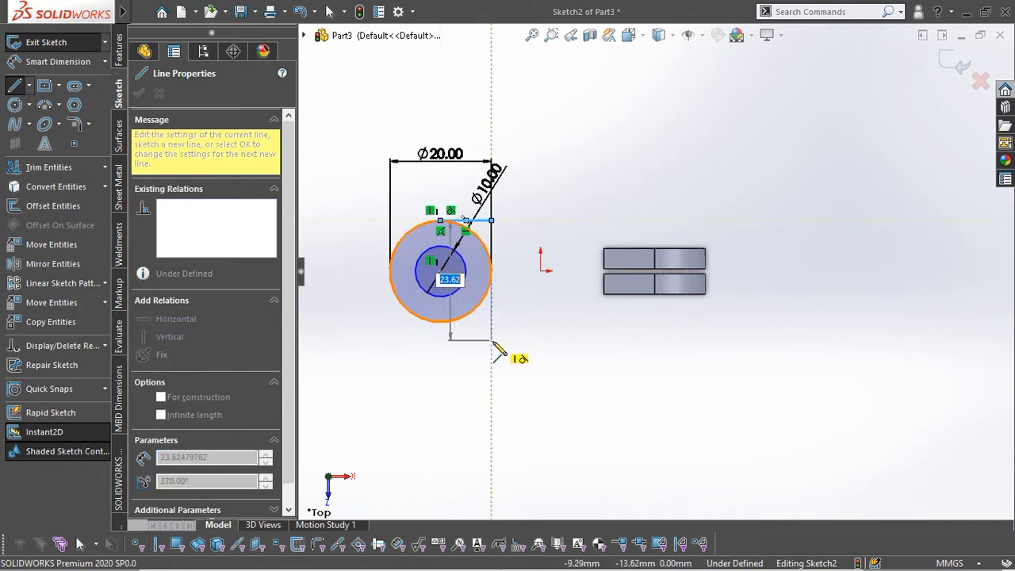
pyautogui.write('20')
pyautogui.press('Return')
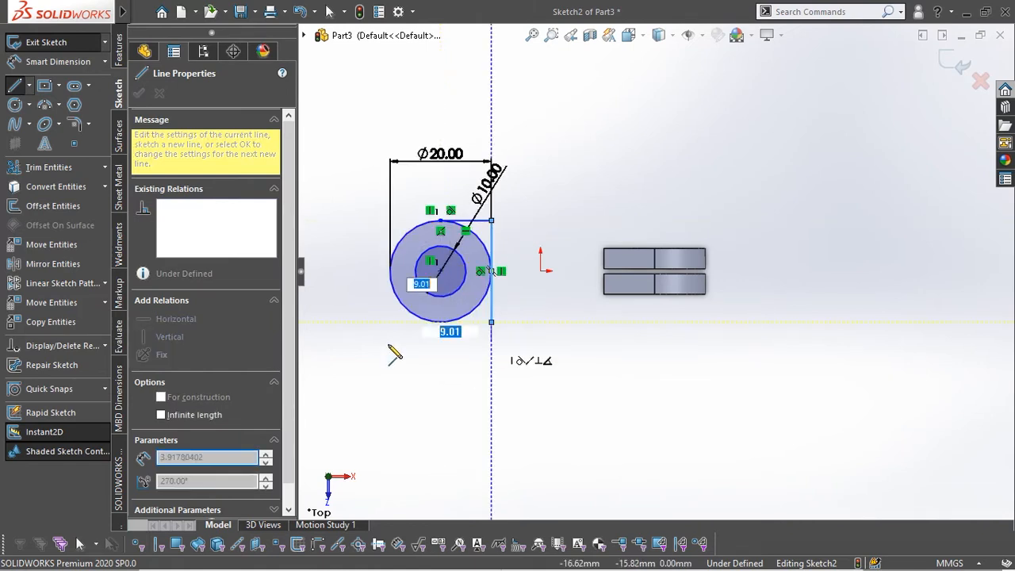
pyautogui.write('10')
pyautogui.press('Return')
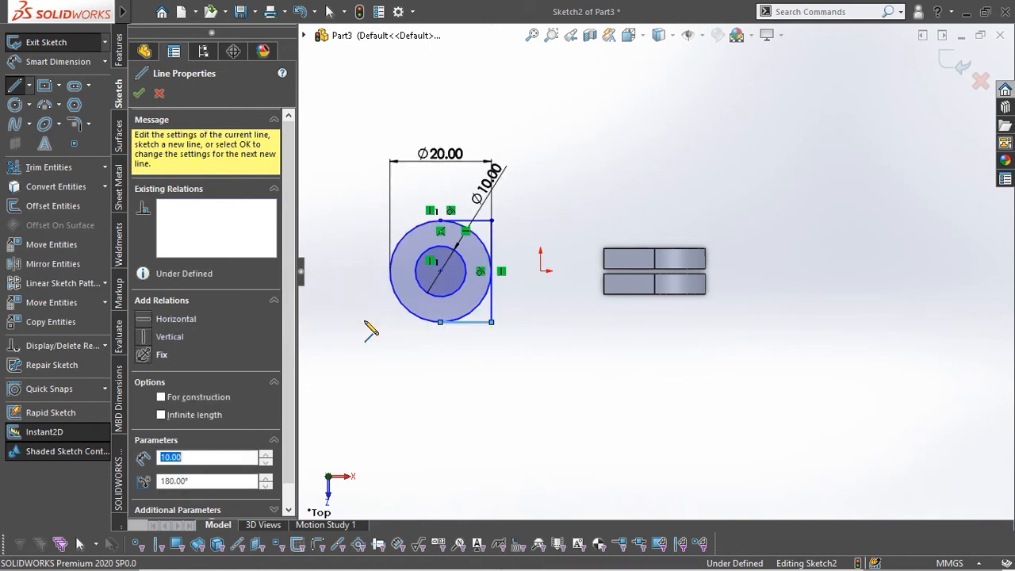
pyautogui.press('Escape')
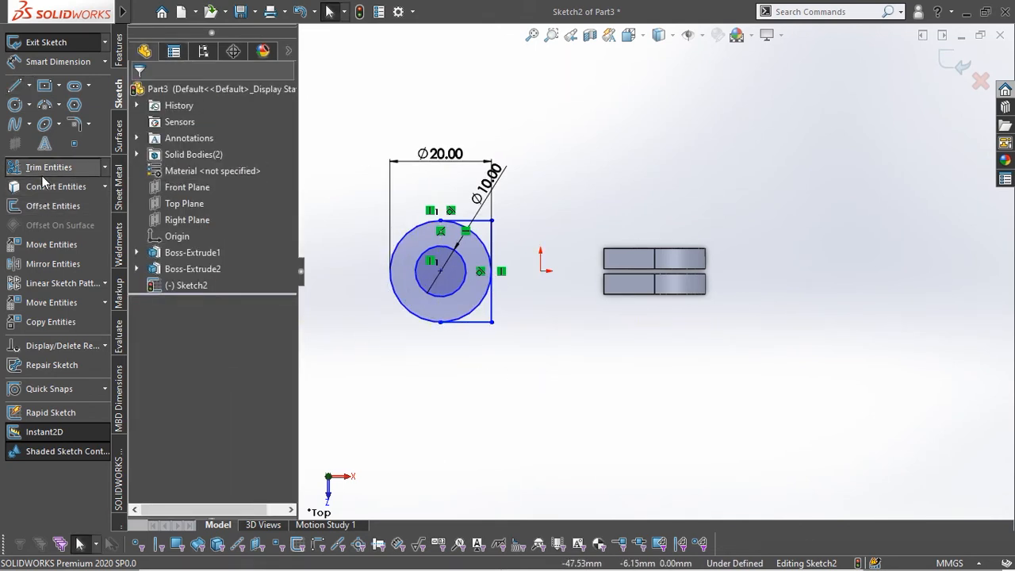
# Trim away the half of the outer circle that lies inside the squared-off end.
pyautogui.click(41, 173)
pyautogui.scroll(-5, 378, 267)
pyautogui.moveTo(621, 369)
pyautogui.mouseDown()
pyautogui.moveTo(618, 284)
pyautogui.moveTo(643, 194)
pyautogui.moveTo(643, 376)
pyautogui.moveTo(682, 354)
pyautogui.mouseUp()
pyautogui.press('Escape')
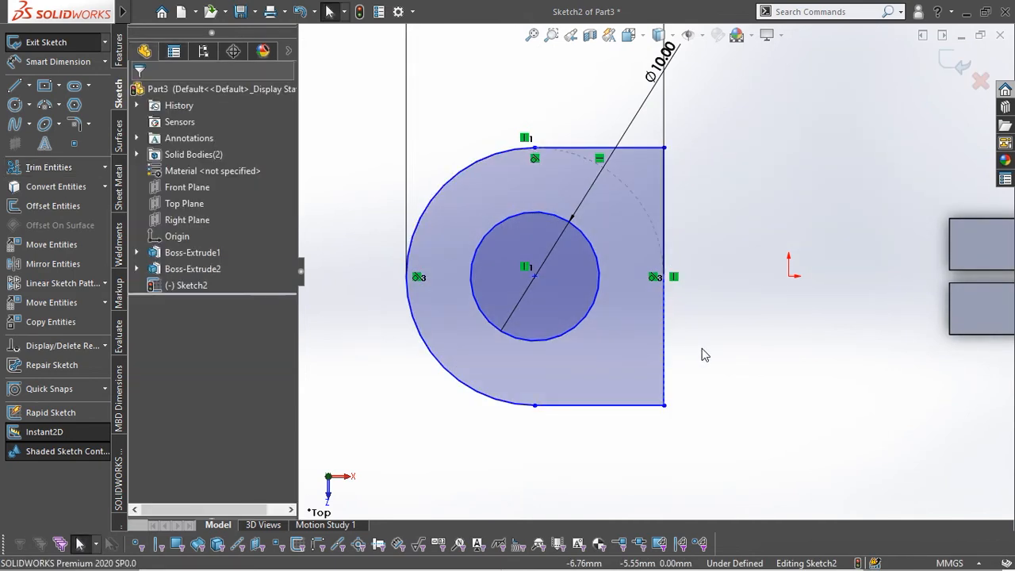
# Dimension the horizontal distance between the new lug's circle center and the origin as 22.5 mm.
pyautogui.scroll(3, 706, 351)
pyautogui.moveTo(703, 346); pyautogui.dragTo(601, 104, button='right')
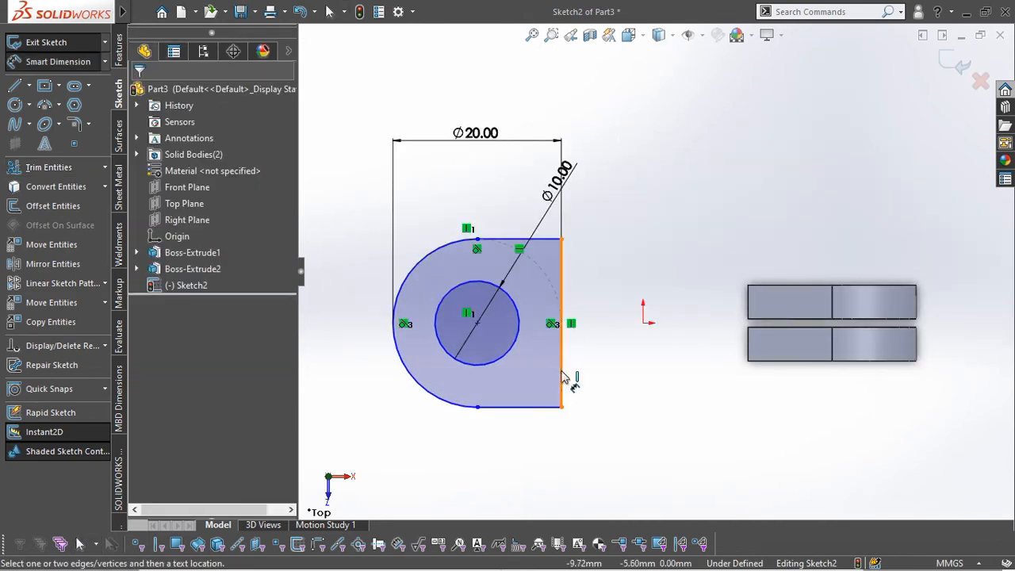
pyautogui.click(477, 324)
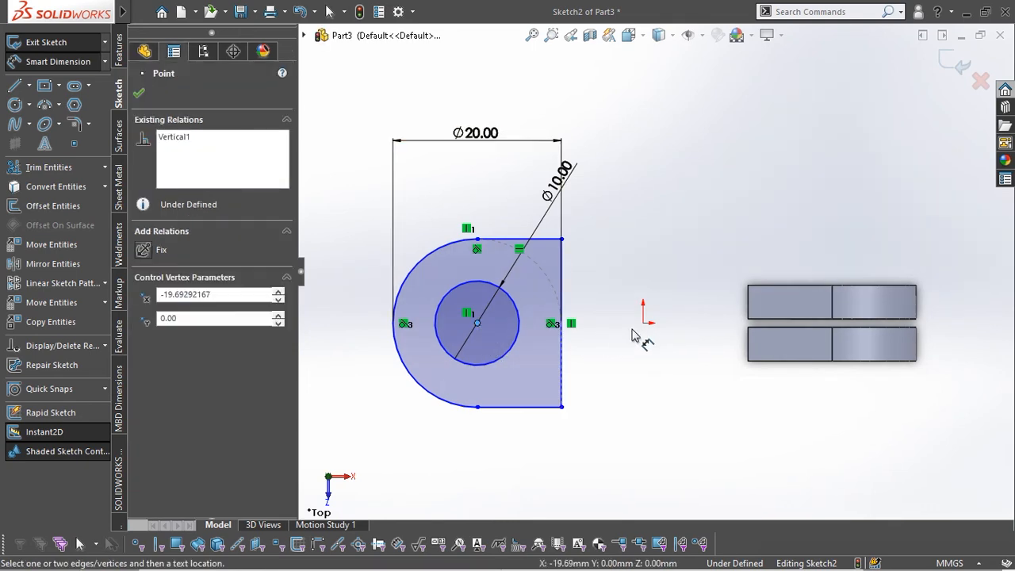
pyautogui.click(644, 324)
pyautogui.click(584, 422)
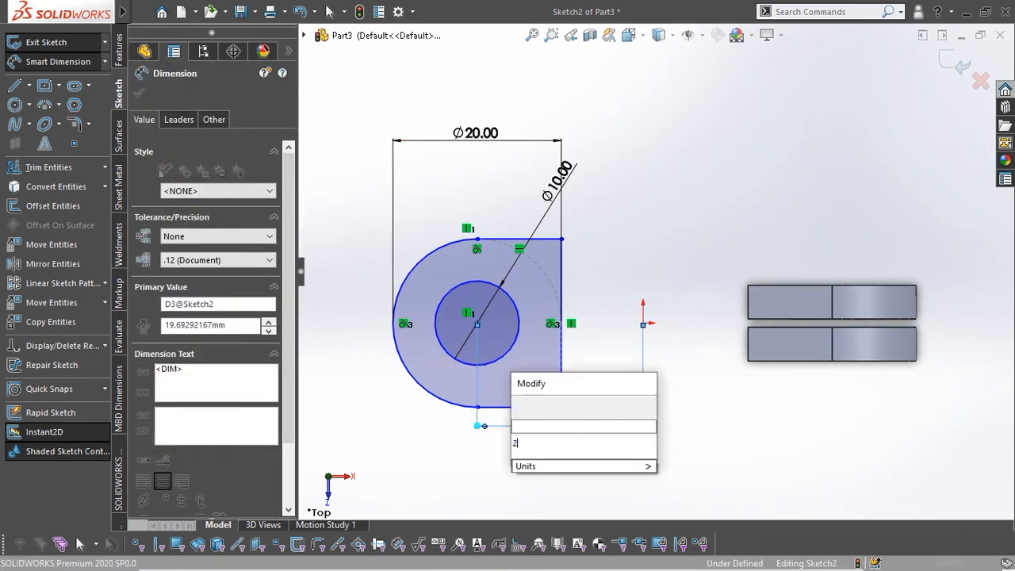
pyautogui.write('22.5')
pyautogui.press('Return')
pyautogui.press('Escape')
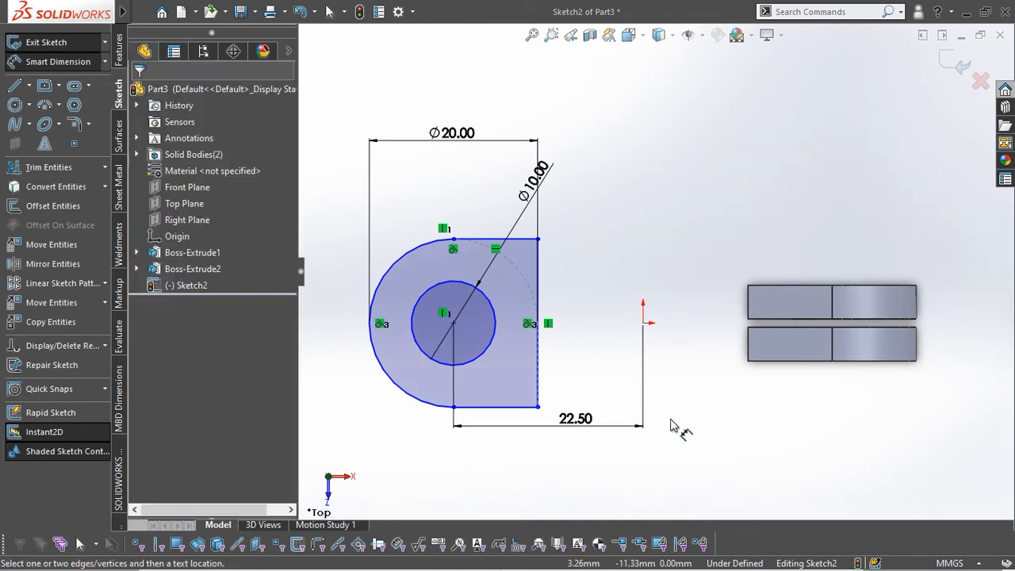
# Add a horizontal relation between the new lug's circle center and the origin.
pyautogui.click(453, 323)
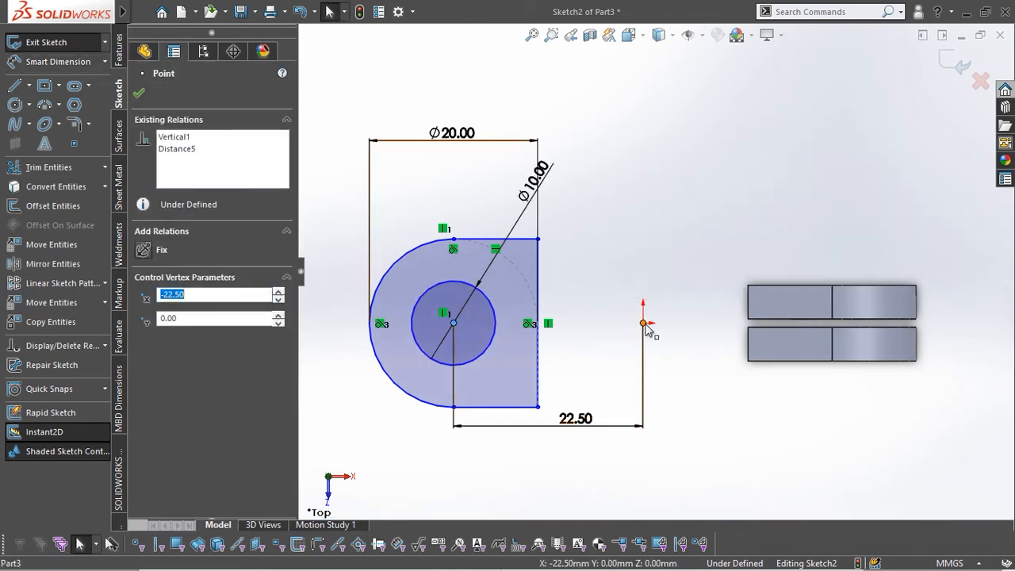
pyautogui.keyDown('ctrl'); pyautogui.click(644, 323); pyautogui.keyUp('ctrl')
pyautogui.click(691, 279)
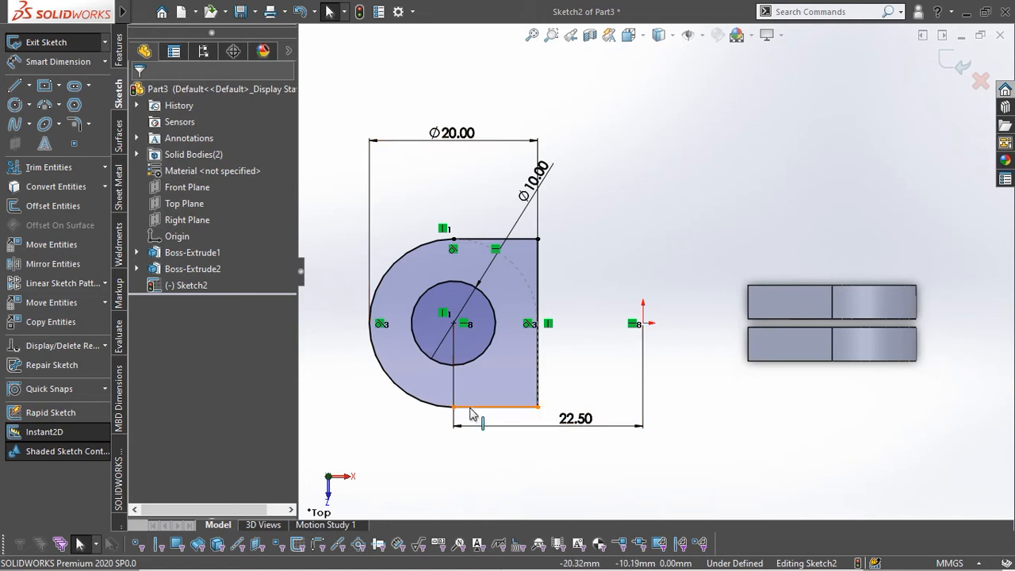
# Add a horizontal relation to the lower line of the new lug's squared-off end.
pyautogui.moveTo(469, 408); pyautogui.dragTo(527, 382)
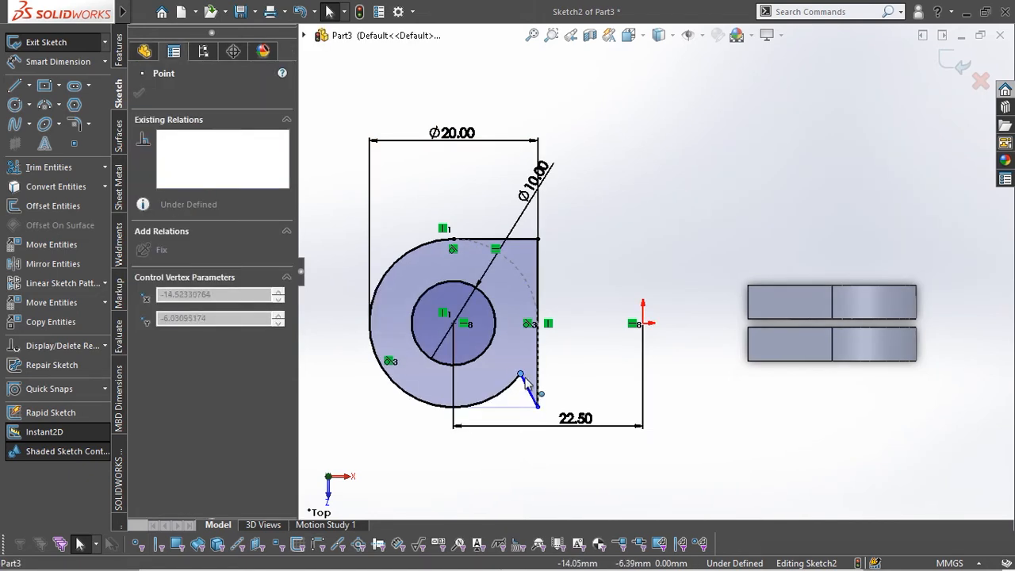
pyautogui.moveTo(484, 416); pyautogui.dragTo(483, 415)
pyautogui.click(514, 406)
pyautogui.click(557, 361)
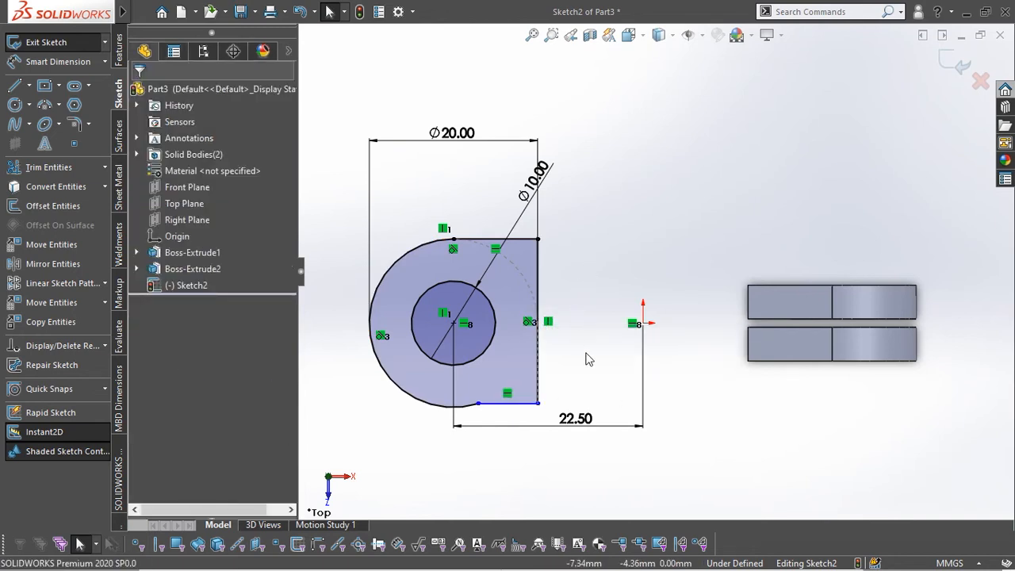
# Dimension the vertical edge of the lug's squared-off end as 20 mm.
pyautogui.moveTo(582, 366); pyautogui.dragTo(585, 227, button='right')
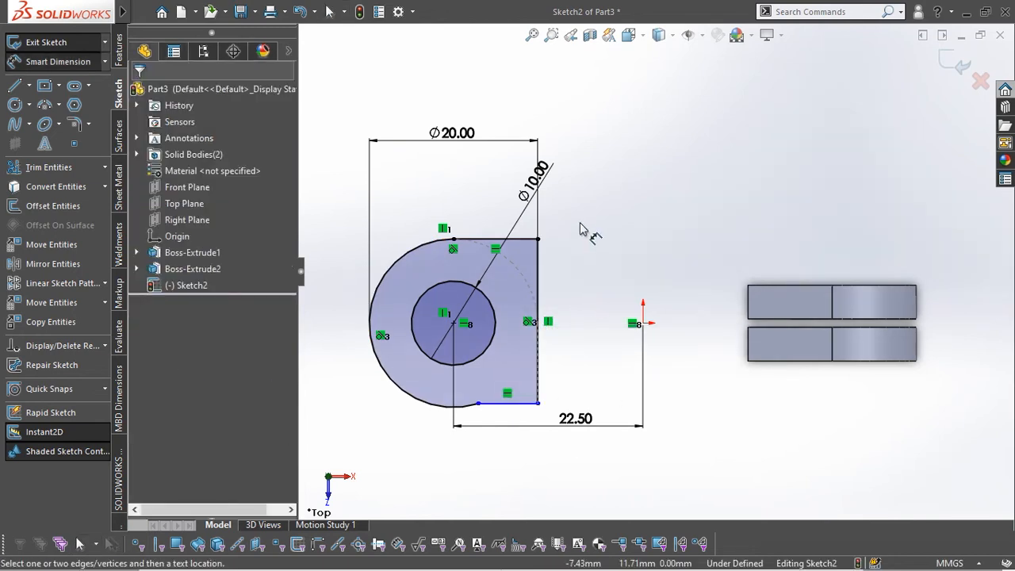
pyautogui.click(555, 382)
pyautogui.click(582, 366)
pyautogui.write('20')
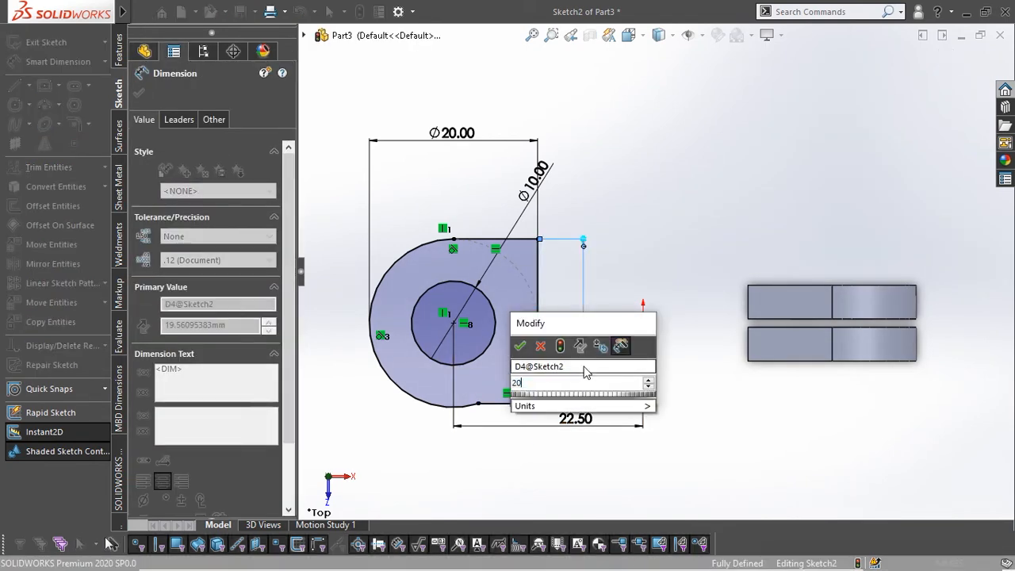
pyautogui.press('Return')
pyautogui.click(644, 490)
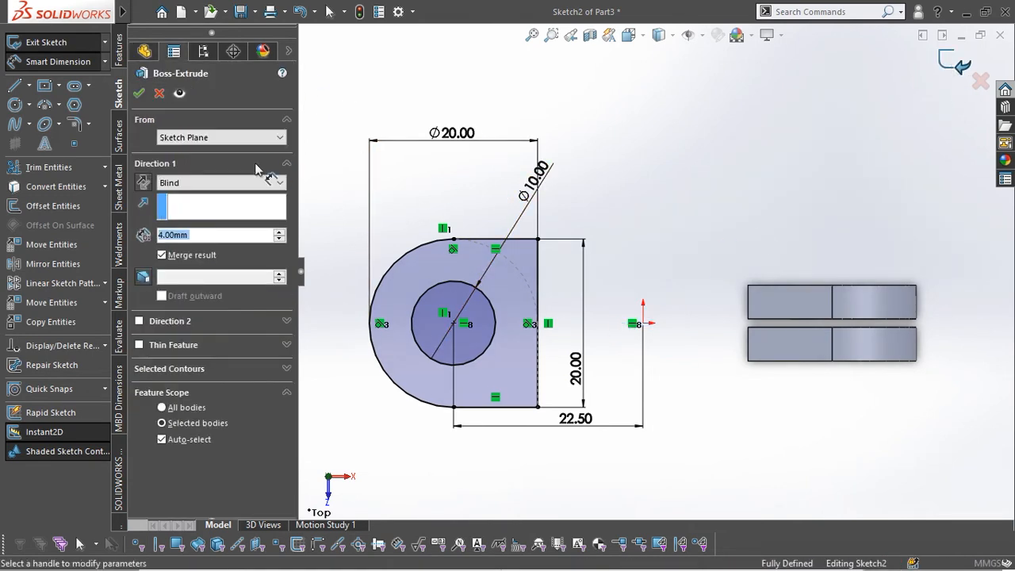
# Extrude the lug profile 4 mm, starting from a 6 mm offset above the sketch plane.
pyautogui.moveTo(617, 176); pyautogui.dragTo(560, 173, button='middle')
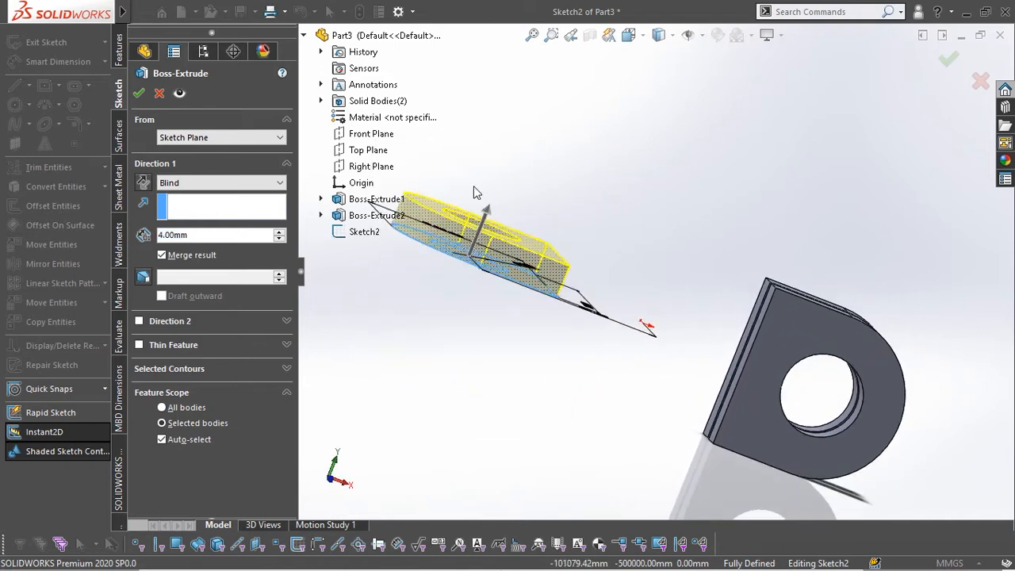
pyautogui.click(181, 140)
pyautogui.click(190, 180)
pyautogui.doubleClick(190, 161)
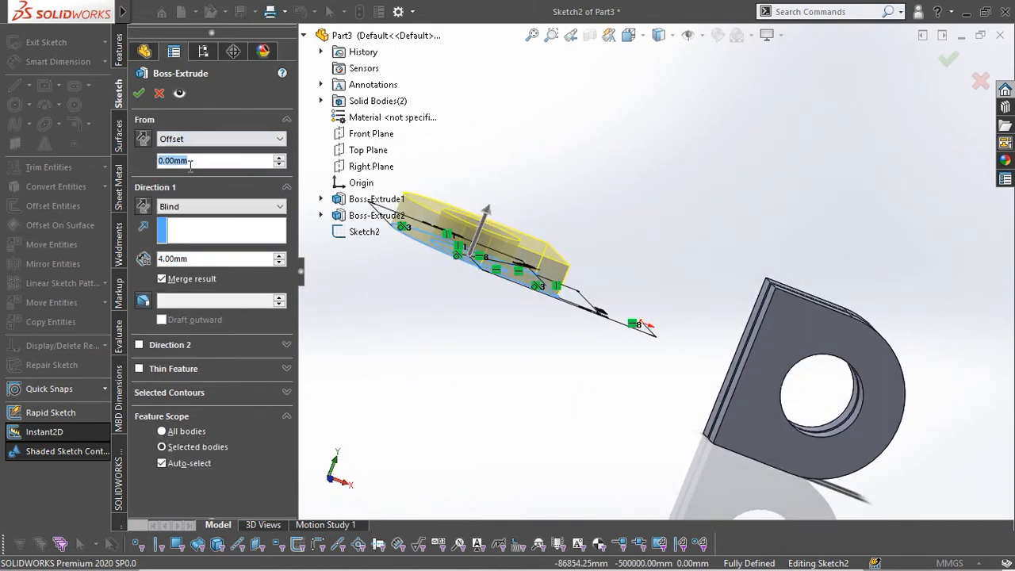
pyautogui.write('6')
pyautogui.press('Return')
pyautogui.press('Return')
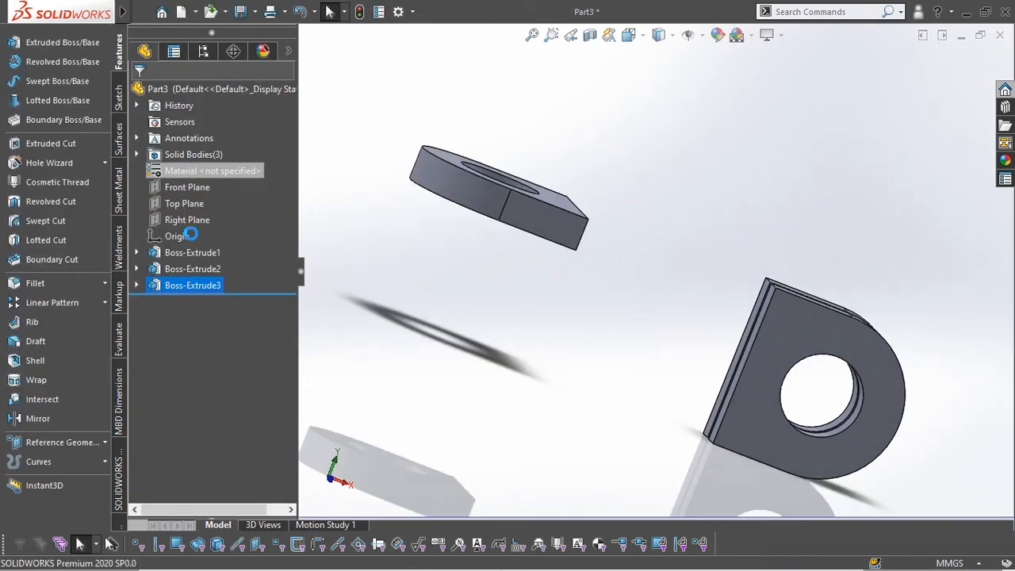
# Review the extrusion settings of the new upper lug.
pyautogui.rightClick(197, 285)
pyautogui.click(209, 212)
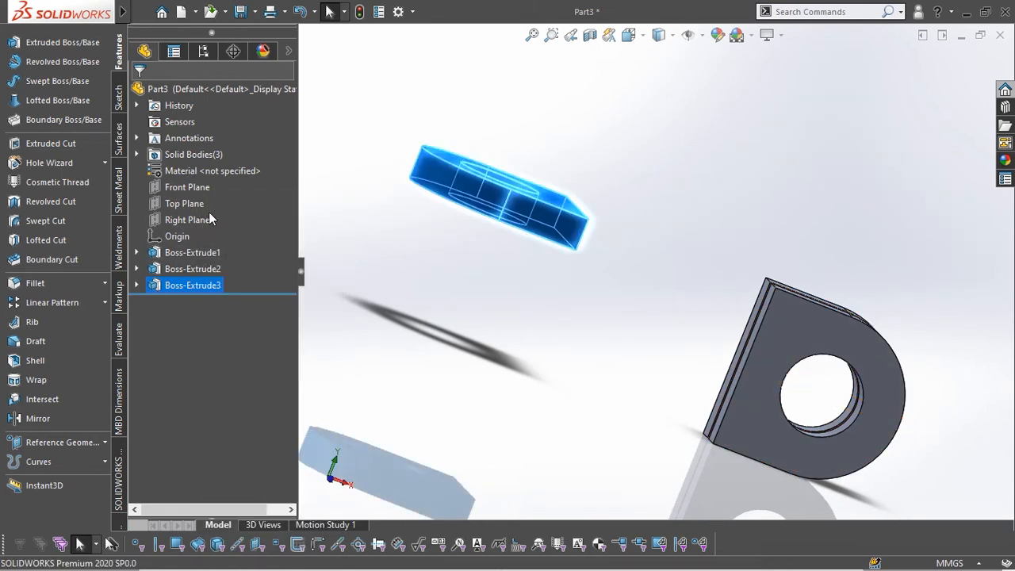
pyautogui.rightClick(202, 284)
pyautogui.click(215, 214)
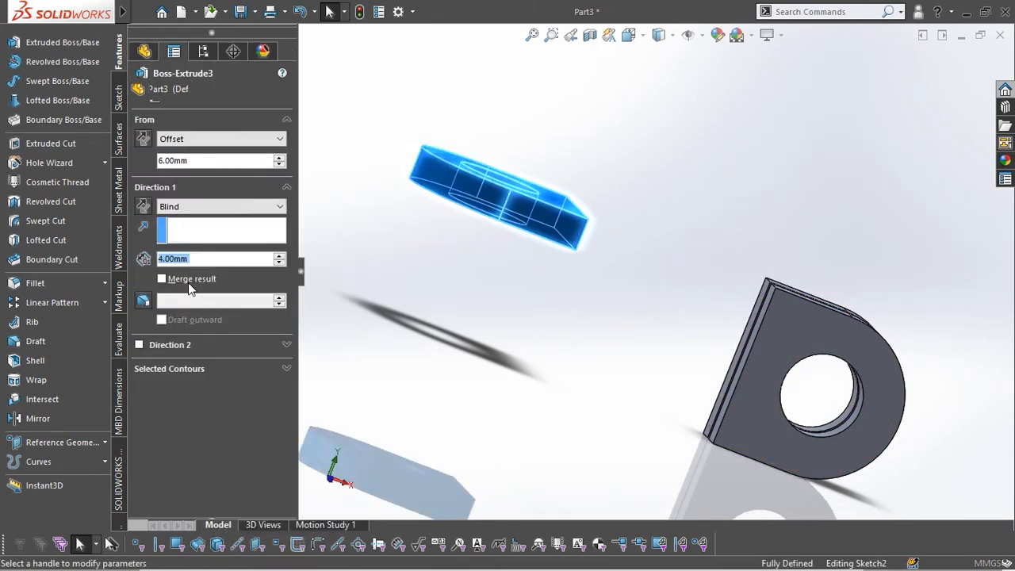
pyautogui.click(139, 96)
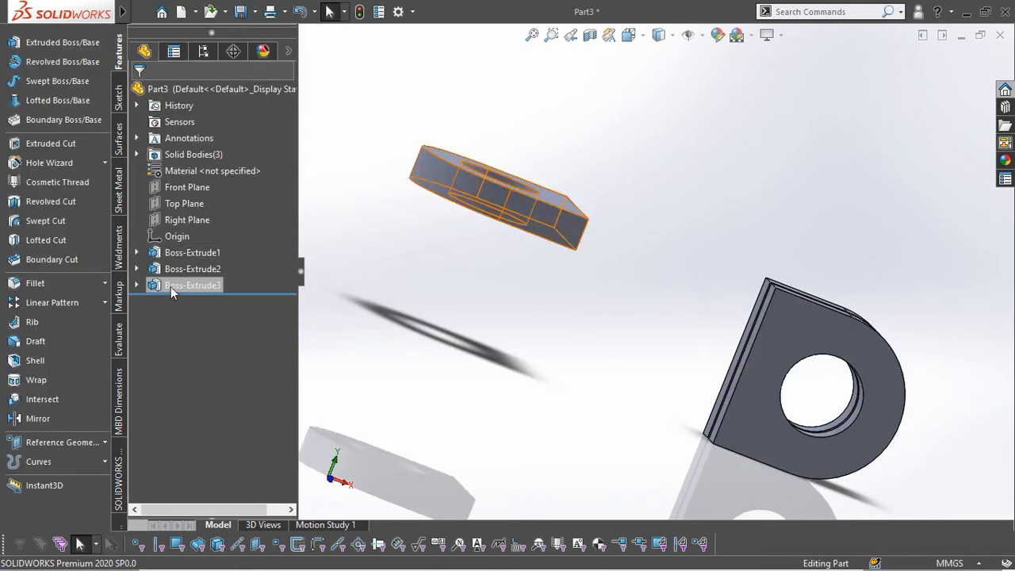
# Extrude the same lug sketch 4 mm from a 6 mm offset, with both offset and extrusion reversed below the sketch plane.
pyautogui.click(69, 50)
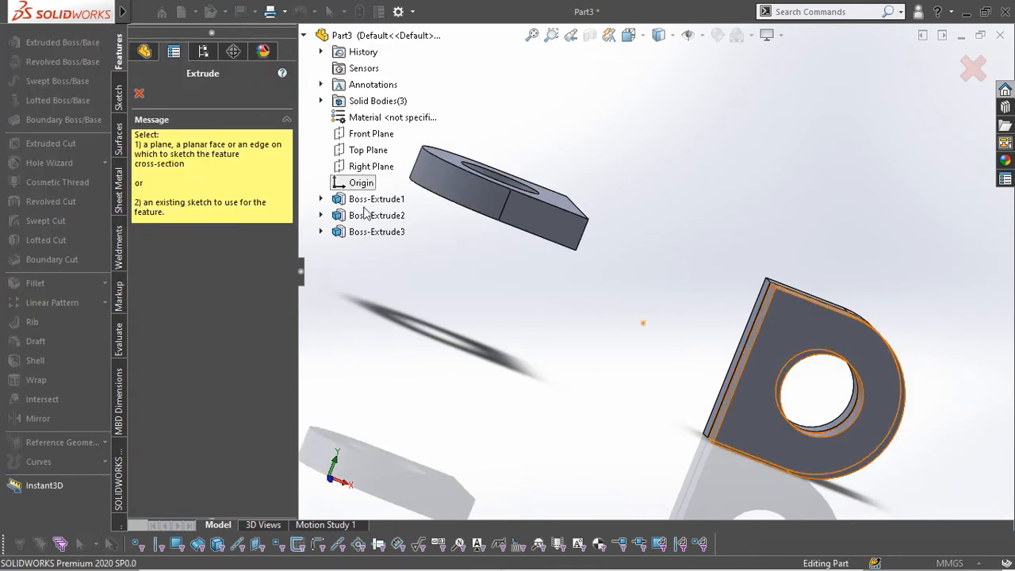
pyautogui.click(321, 232)
pyautogui.click(353, 251)
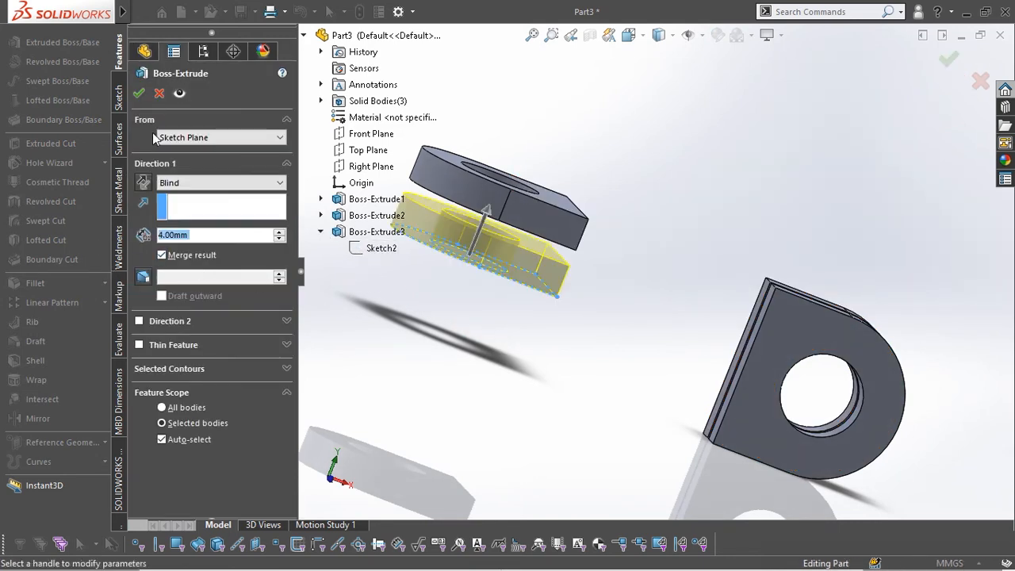
pyautogui.click(190, 139)
pyautogui.click(192, 181)
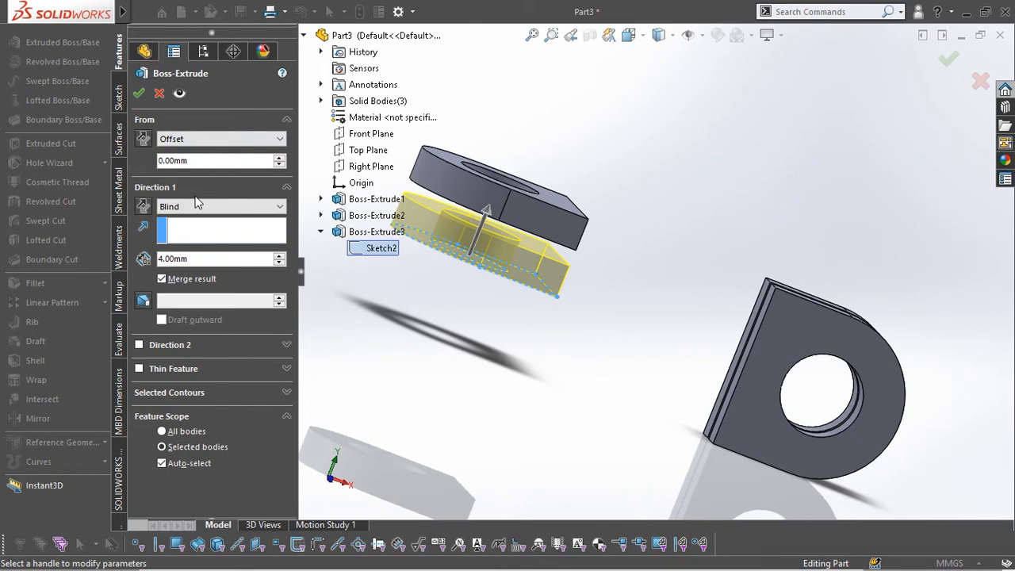
pyautogui.write('6')
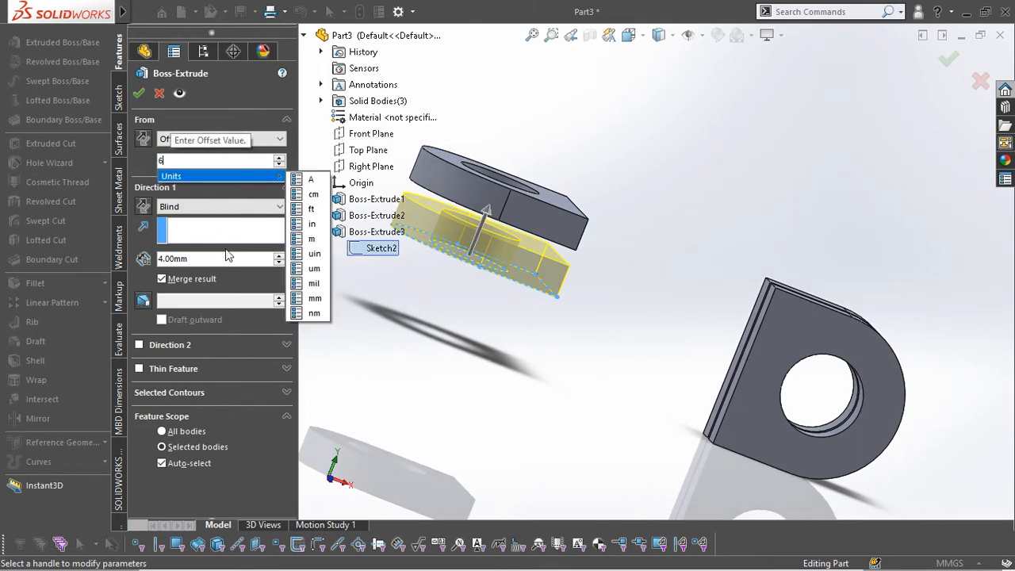
pyautogui.press('Return')
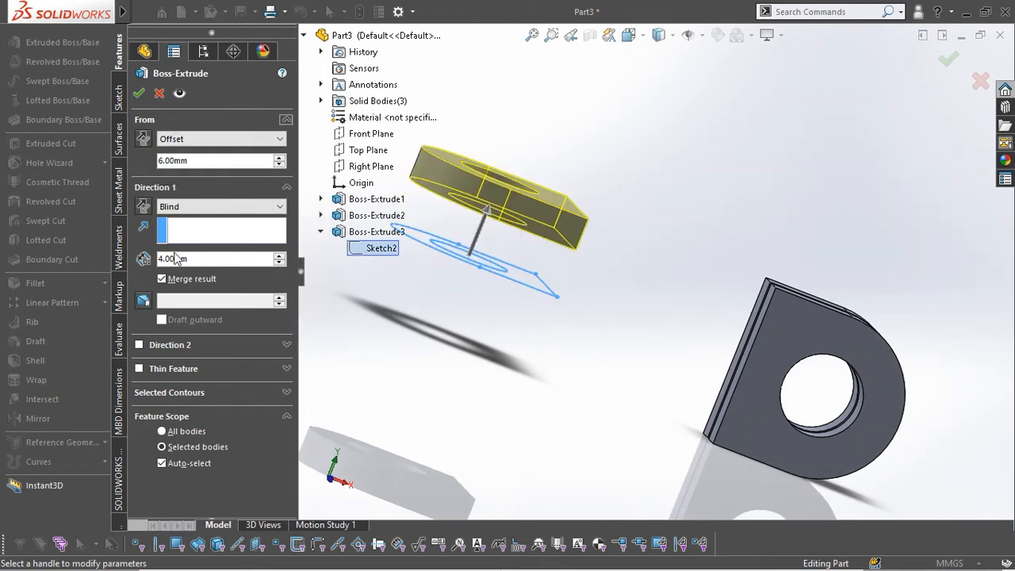
pyautogui.click(143, 208)
pyautogui.click(144, 141)
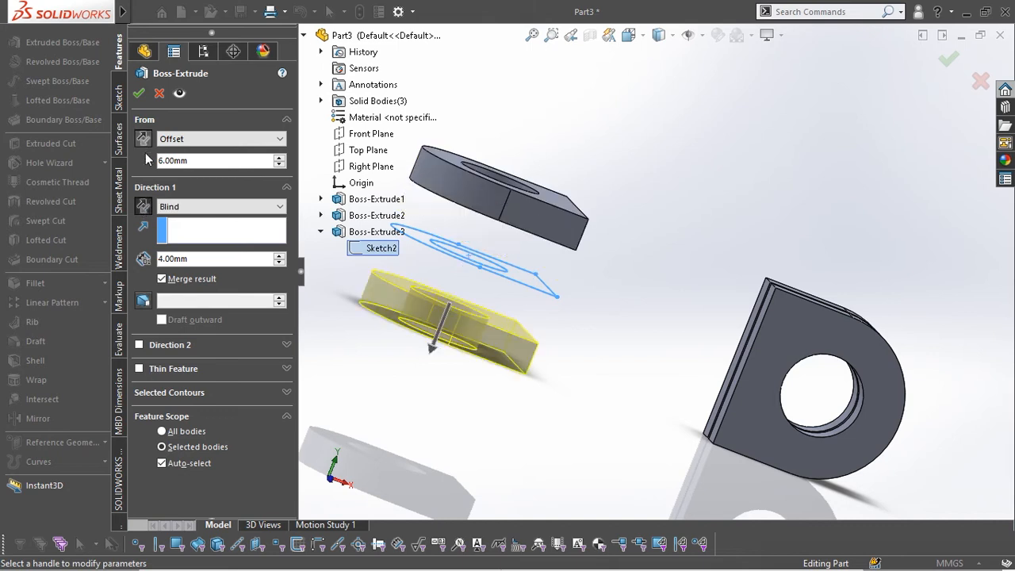
pyautogui.press('Return')
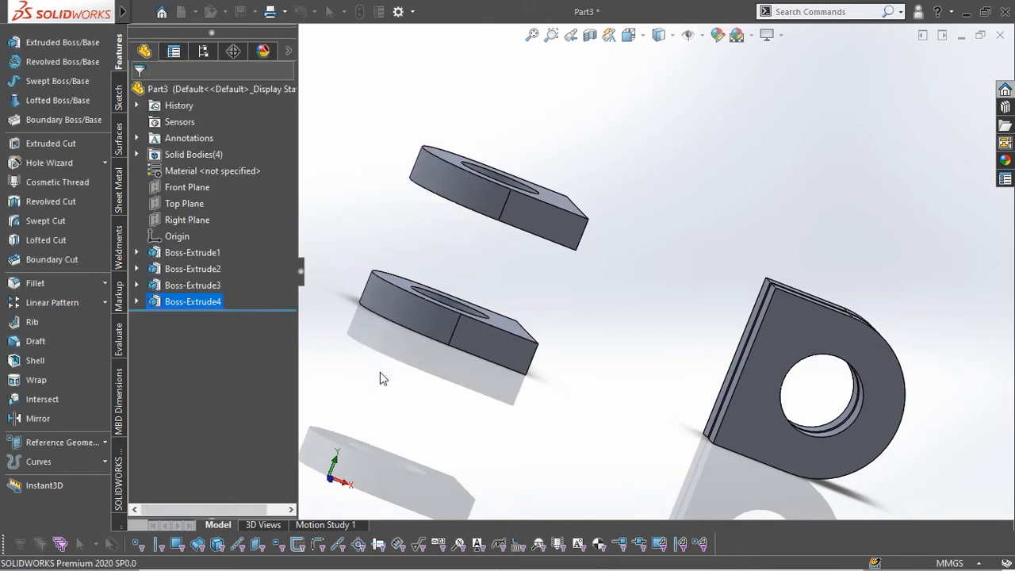
pyautogui.hotkey('ctrl', '7')
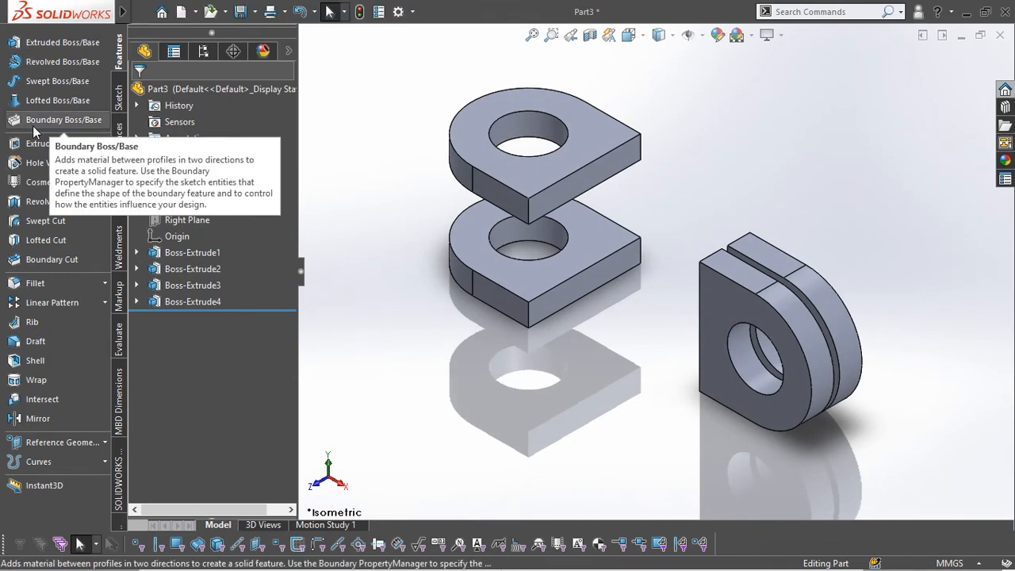
# Check the PDF drawing and set up a Boundary Boss between the upper lug's and the front upright lug's flat end faces, both Normal To Profile.
pyautogui.hotkey('alt', 'Tab')
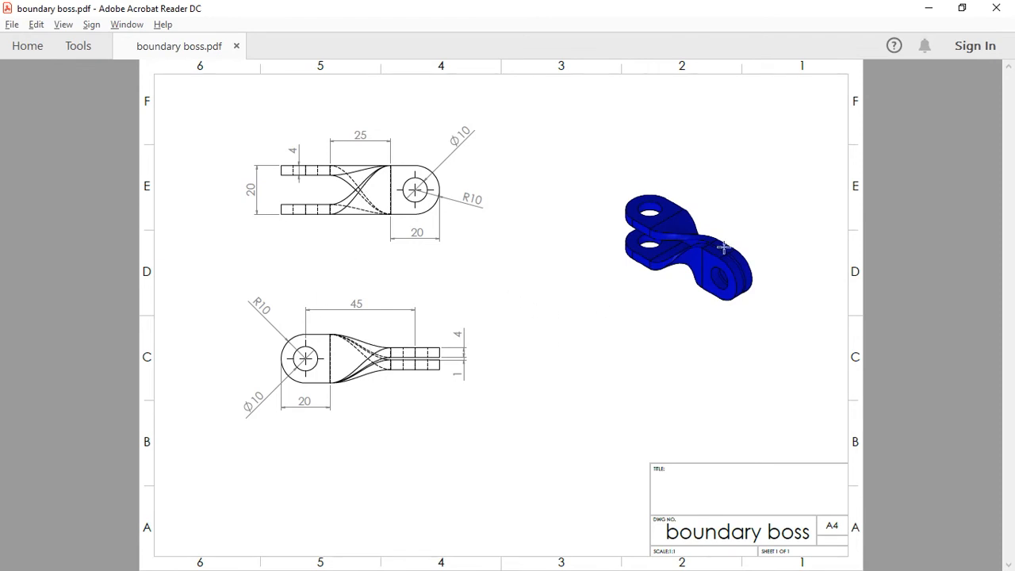
pyautogui.hotkey('alt', 'Tab')
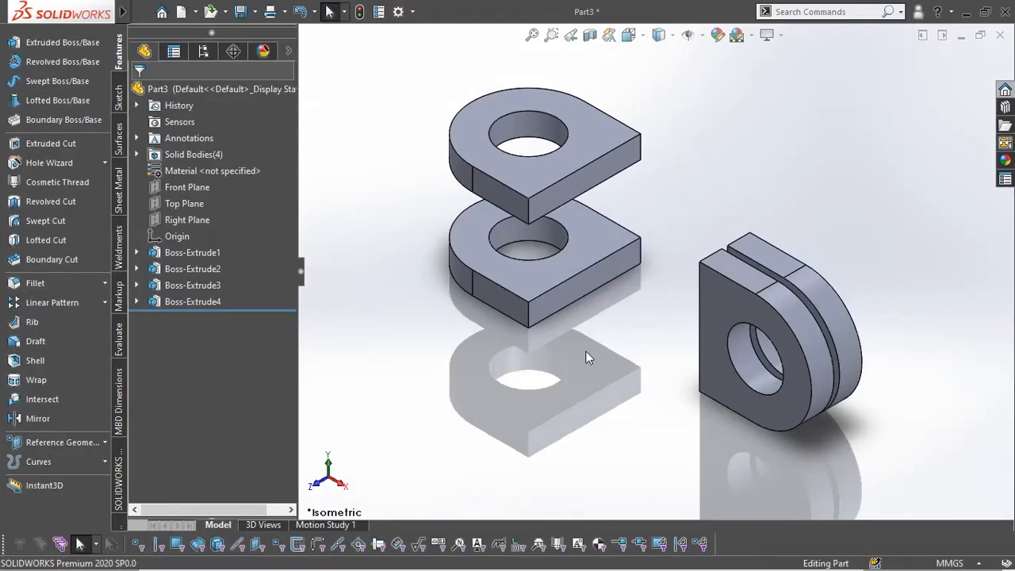
pyautogui.click(71, 120)
pyautogui.moveTo(624, 230); pyautogui.dragTo(620, 255, button='middle')
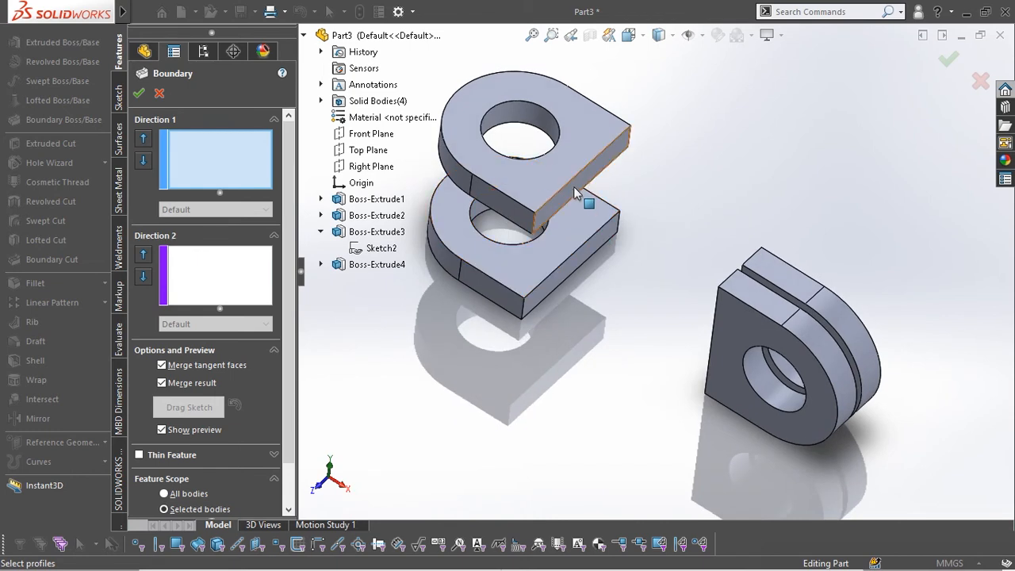
pyautogui.click(576, 193)
pyautogui.click(194, 209)
pyautogui.click(190, 243)
pyautogui.moveTo(726, 304); pyautogui.dragTo(762, 328, button='middle')
pyautogui.click(763, 326)
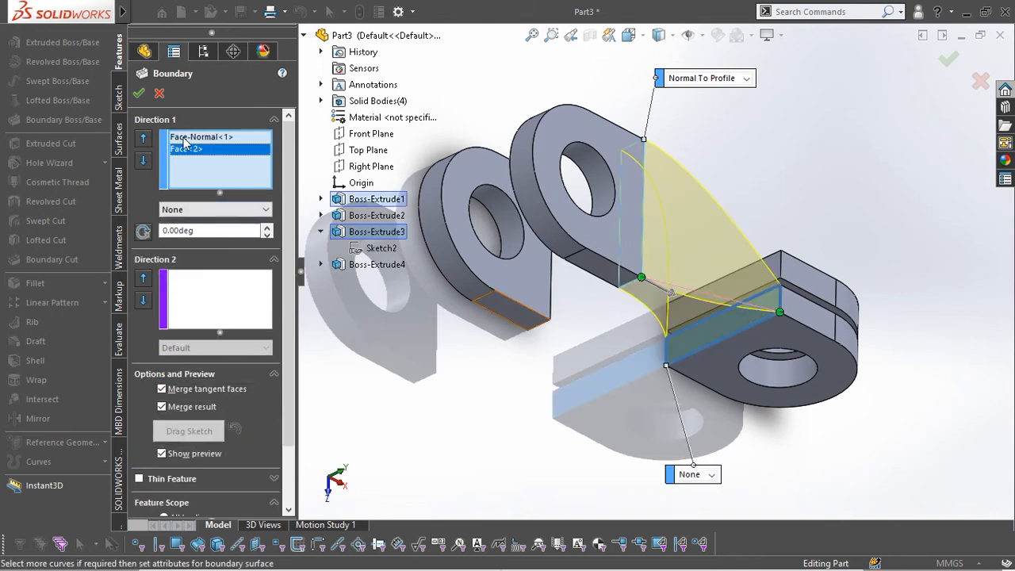
pyautogui.click(202, 210)
pyautogui.click(190, 243)
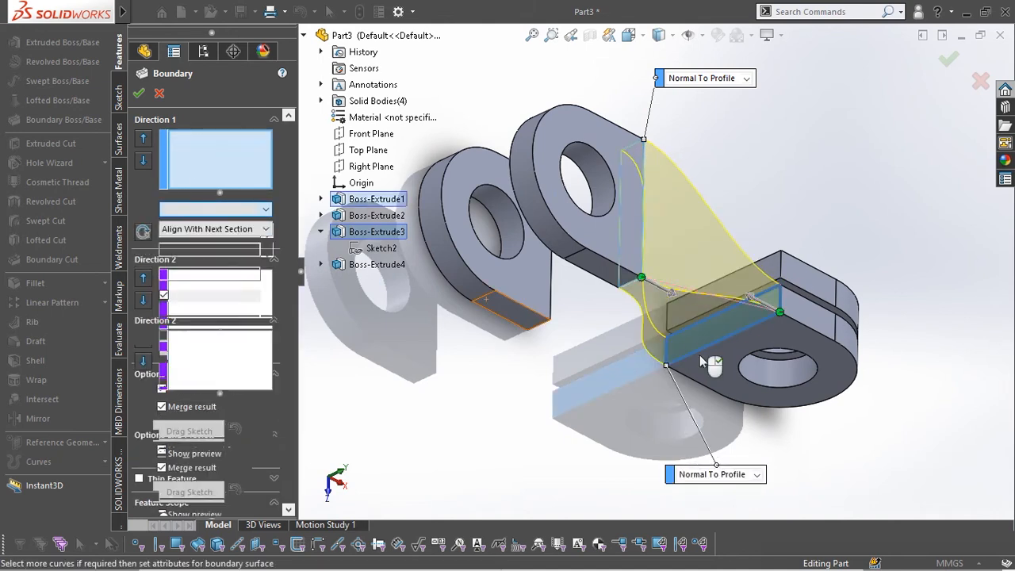
# Move the boundary's connector points to matching corners of both end faces for the required twist, and create the feature.
pyautogui.moveTo(689, 330); pyautogui.dragTo(720, 326, button='middle')
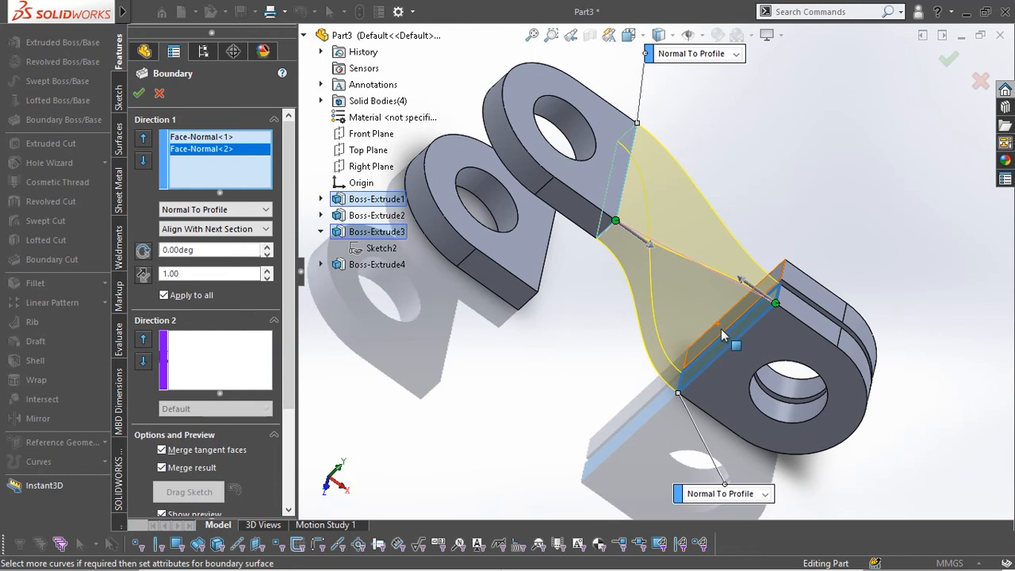
pyautogui.moveTo(781, 282); pyautogui.dragTo(782, 283)
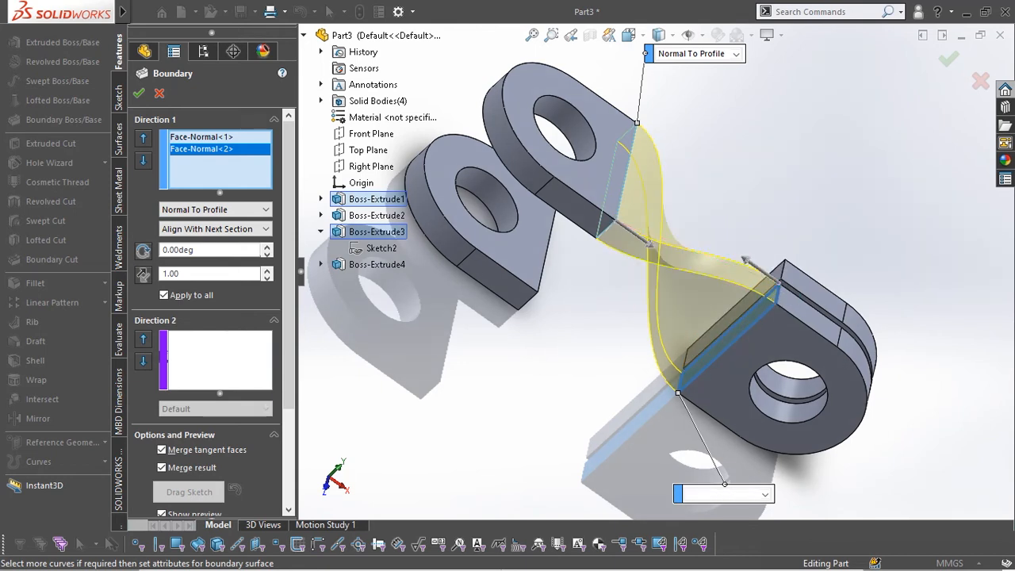
pyautogui.moveTo(625, 408); pyautogui.dragTo(591, 511, button='middle')
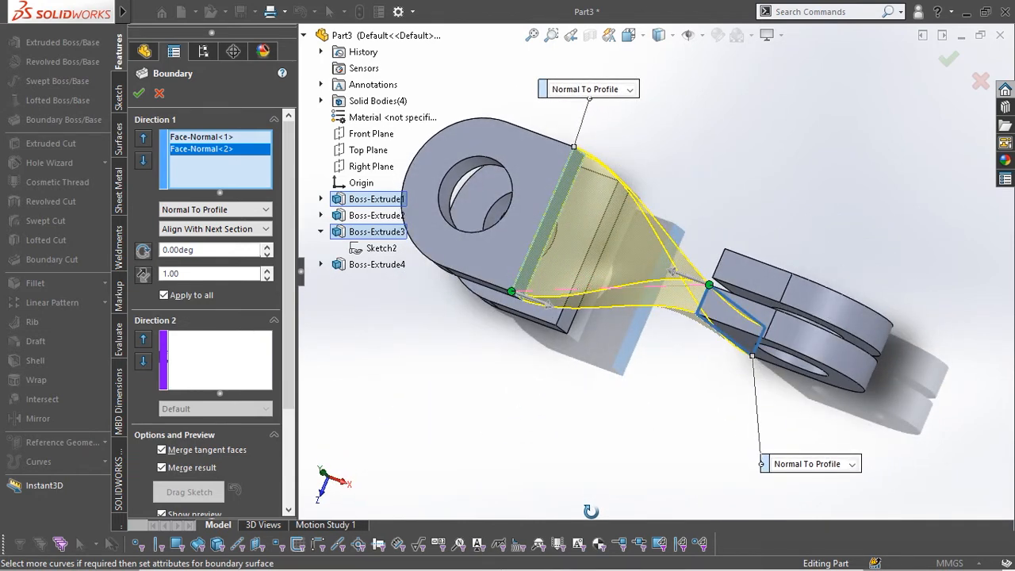
pyautogui.moveTo(591, 510); pyautogui.dragTo(790, 334, button='middle')
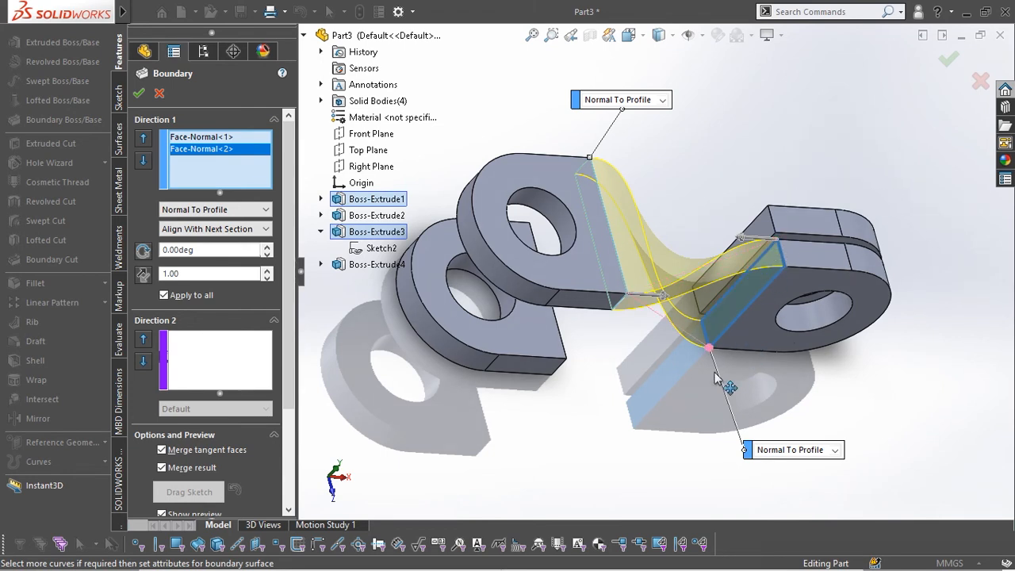
pyautogui.moveTo(717, 380); pyautogui.dragTo(711, 370)
pyautogui.moveTo(701, 401); pyautogui.dragTo(618, 263, button='middle')
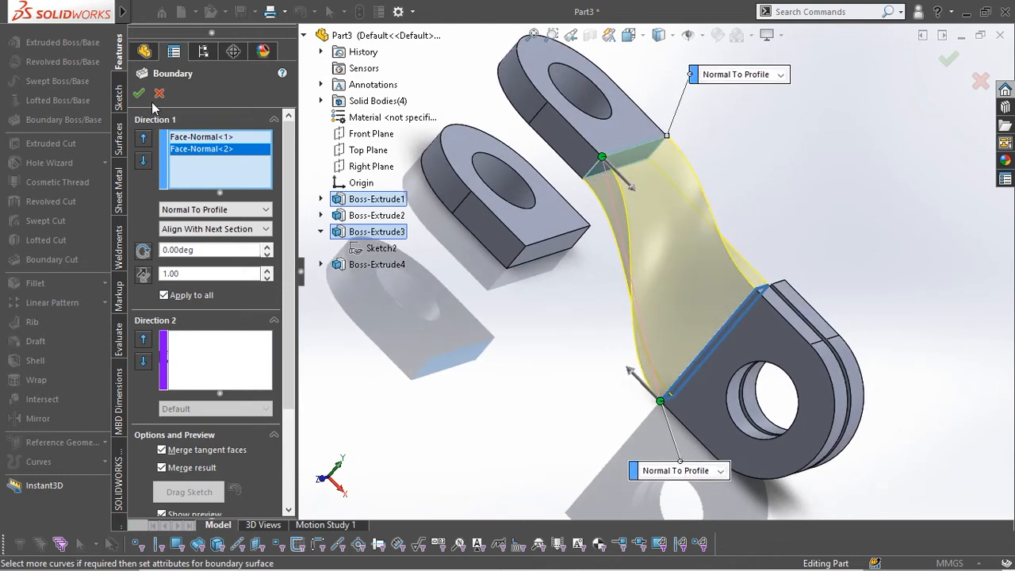
pyautogui.click(138, 93)
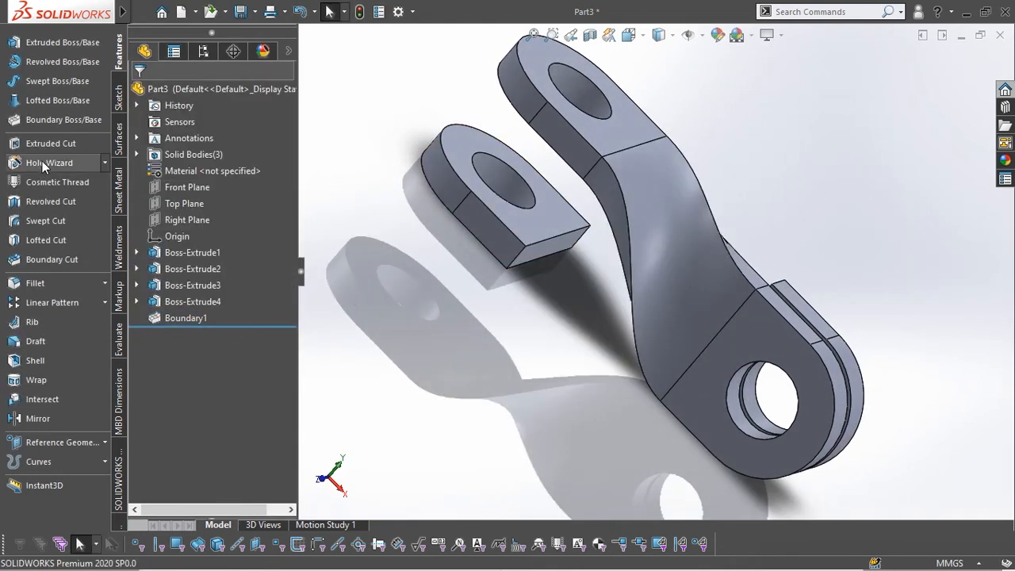
# Create a second Boundary Boss from the lower lug's flat end face to the rear upright lug's end face, both Normal To Profile.
pyautogui.click(58, 121)
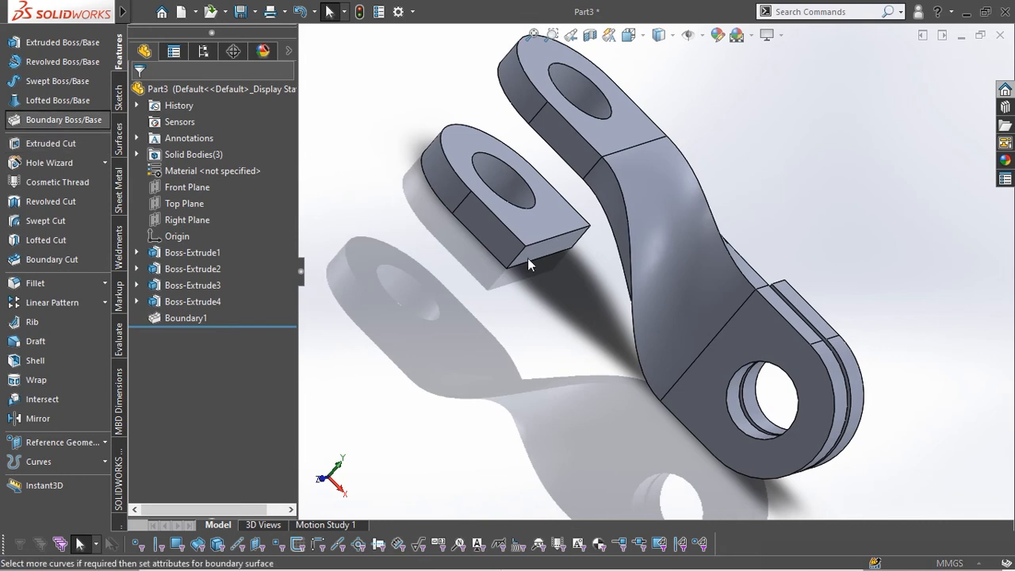
pyautogui.click(539, 256)
pyautogui.click(214, 210)
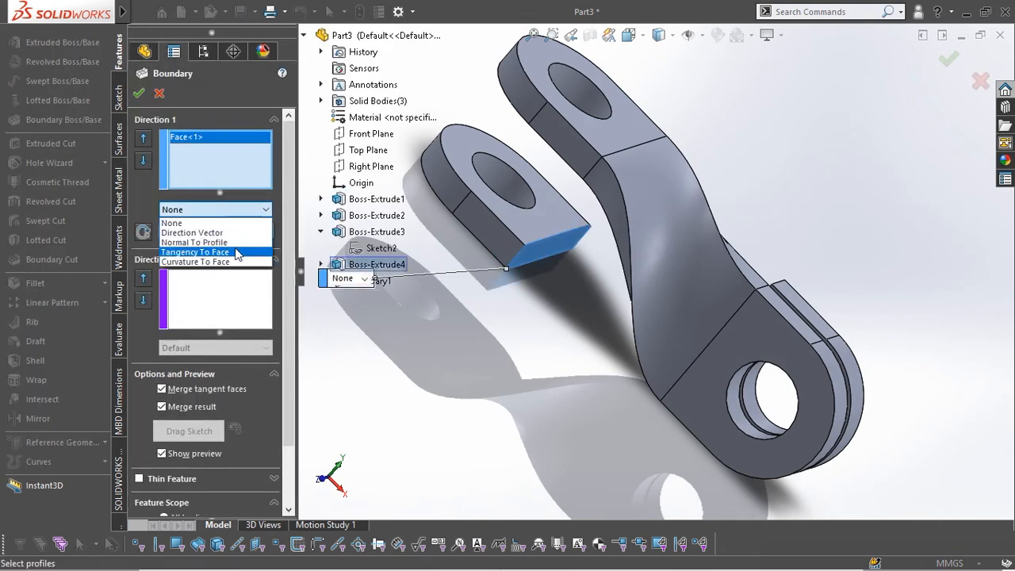
pyautogui.click(235, 242)
pyautogui.moveTo(702, 405); pyautogui.dragTo(556, 385, button='middle')
pyautogui.moveTo(670, 345); pyautogui.dragTo(530, 274, button='middle')
pyautogui.click(586, 323)
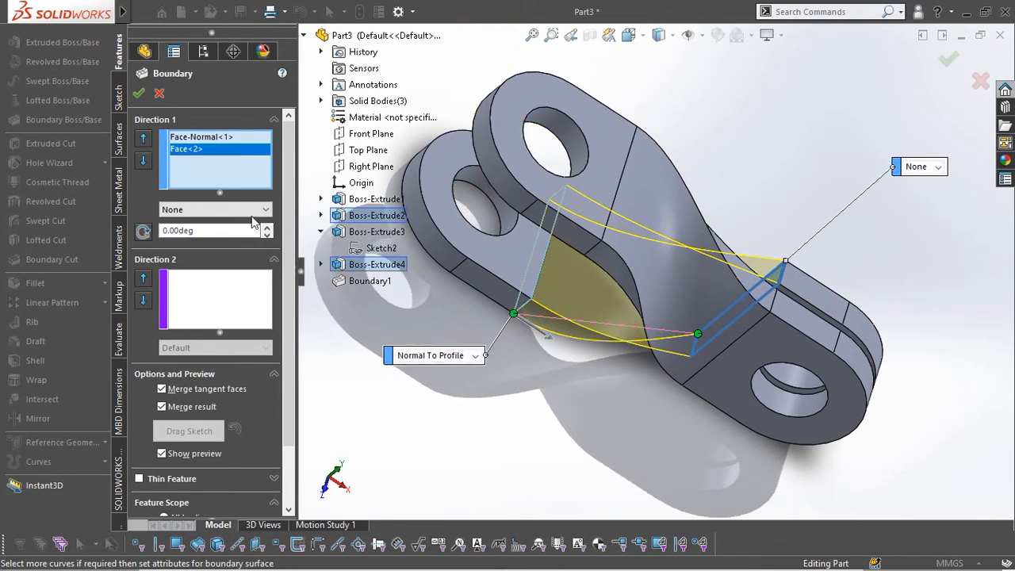
pyautogui.click(212, 209)
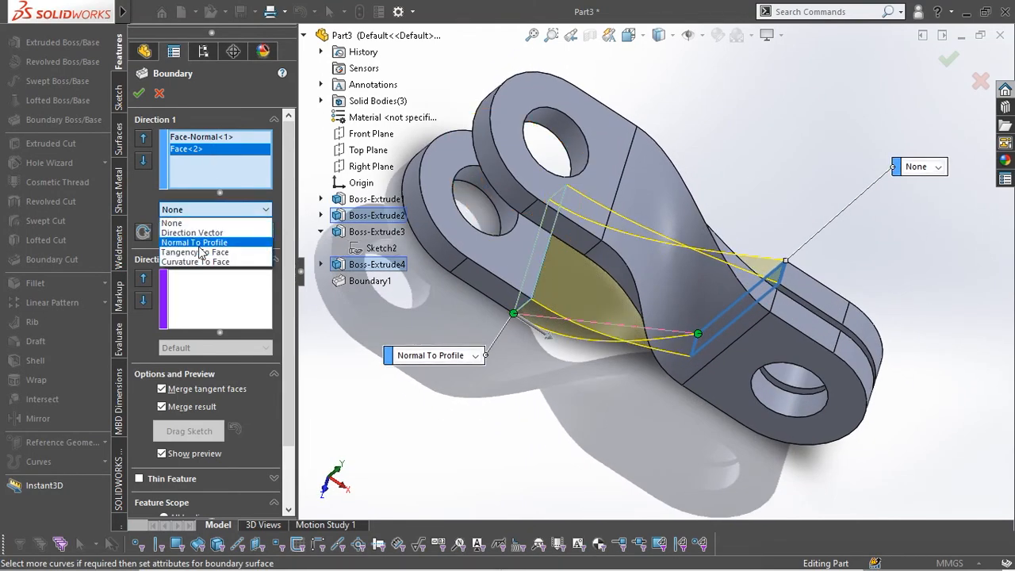
pyautogui.click(200, 260)
pyautogui.moveTo(535, 359); pyautogui.dragTo(764, 404, button='middle')
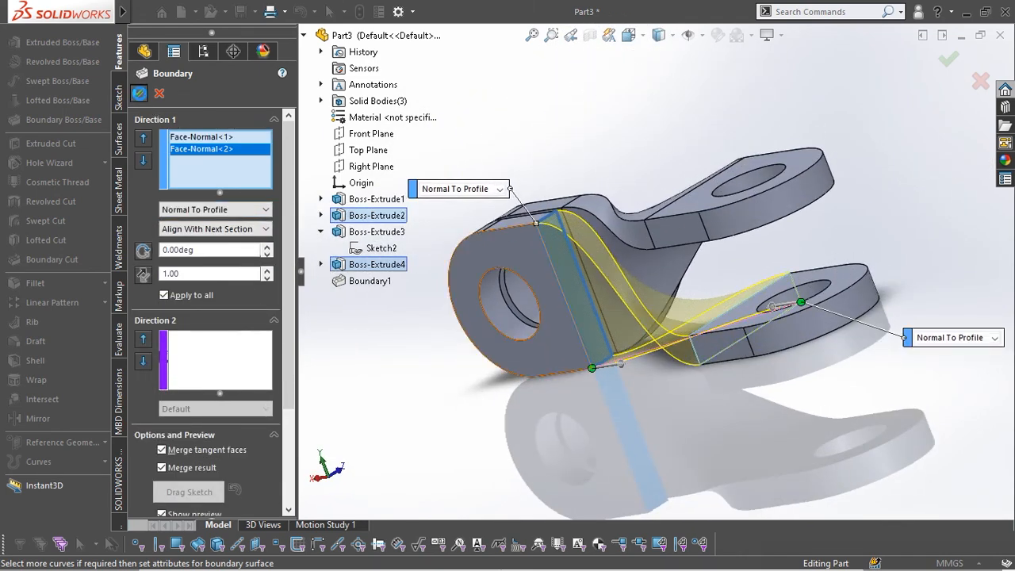
pyautogui.press('Return')
# Apply a cyan color from the standard palette to the whole part.
pyautogui.hotkey('ctrl', '7')
pyautogui.moveTo(736, 236); pyautogui.dragTo(883, 106, button='middle')
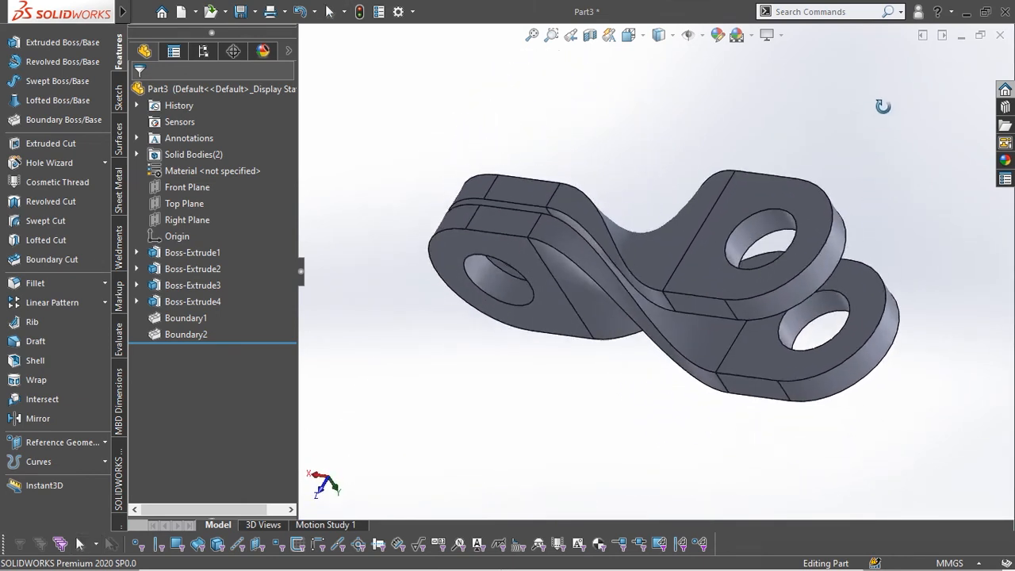
pyautogui.hotkey('ctrl', '7')
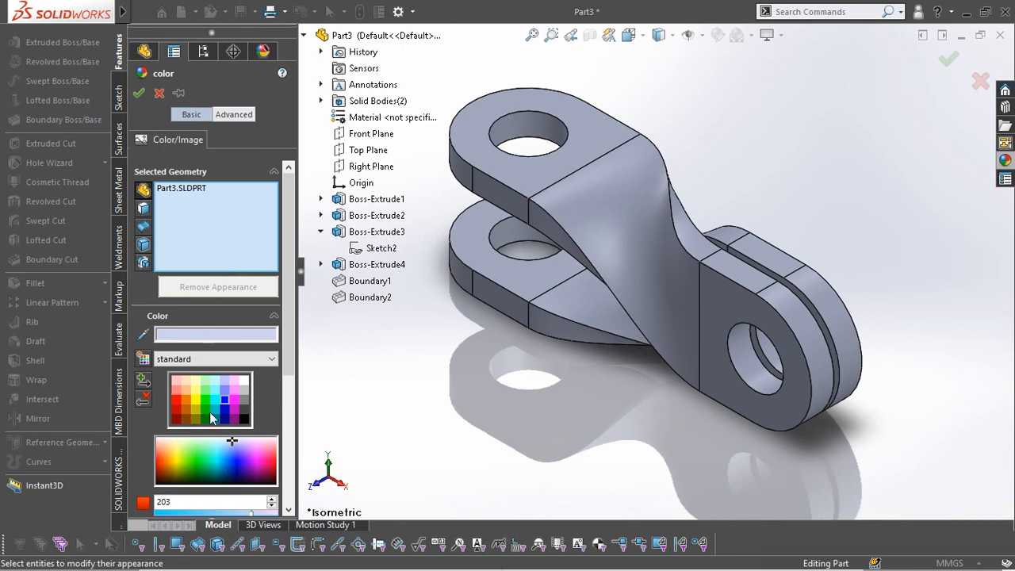
pyautogui.click(212, 406)
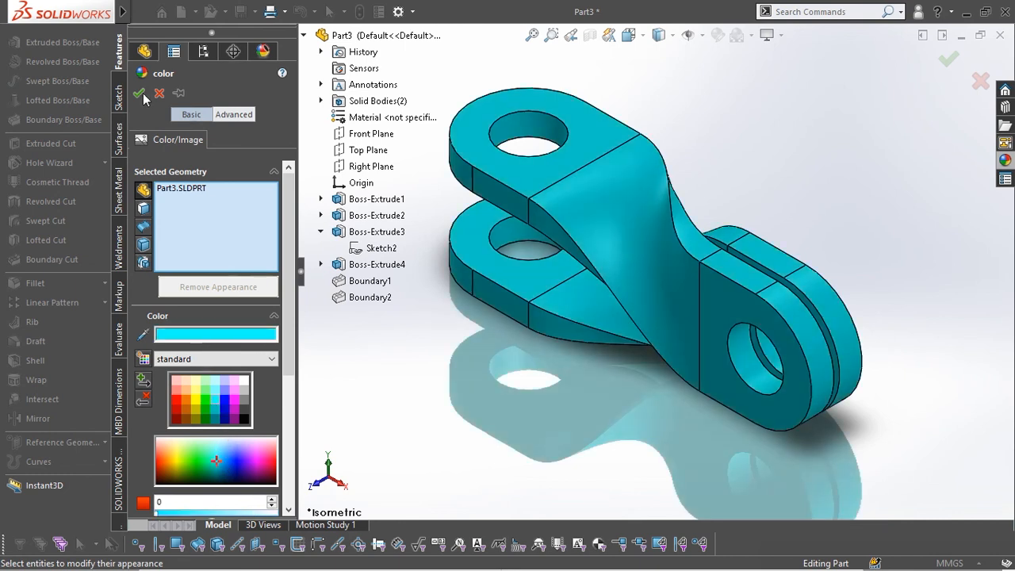
pyautogui.click(140, 94)
pyautogui.moveTo(854, 188); pyautogui.dragTo(525, 333, button='middle')
pyautogui.moveTo(524, 332); pyautogui.dragTo(491, 364, button='right')
pyautogui.moveTo(681, 176); pyautogui.dragTo(840, 329, button='middle')
pyautogui.hotkey('ctrl', '7')
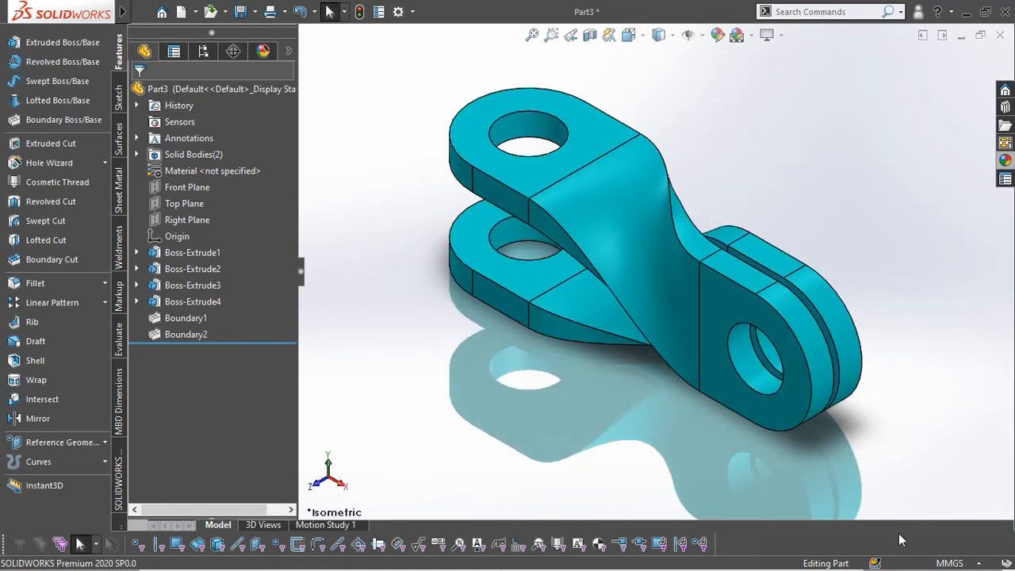